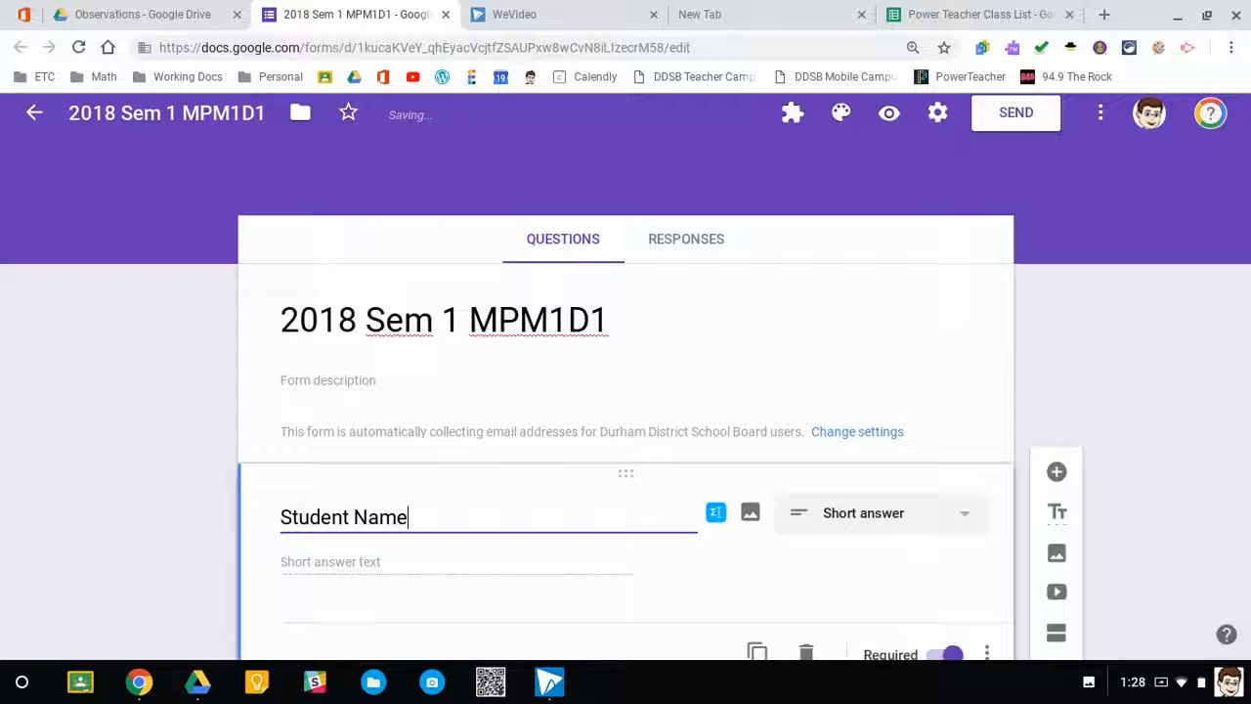
- Change the Student Name question from short answer to a dropdown
scroll(424, 517, "down", 1)
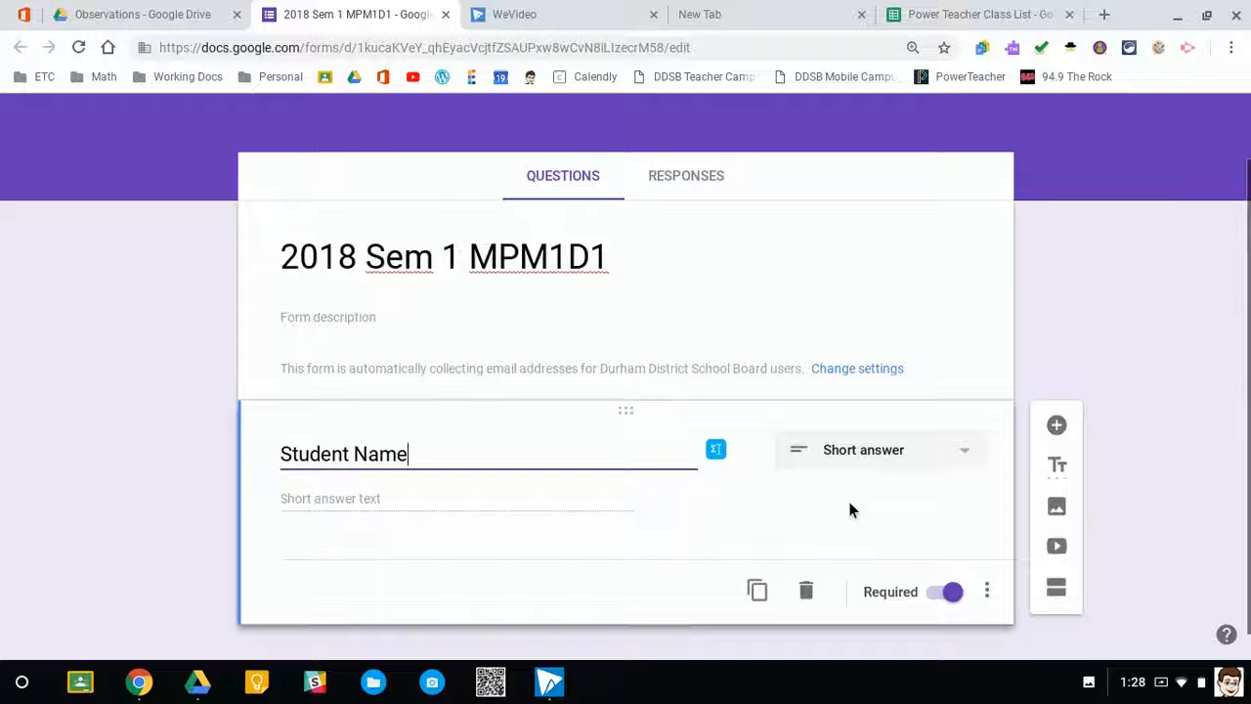
left_click(968, 456)
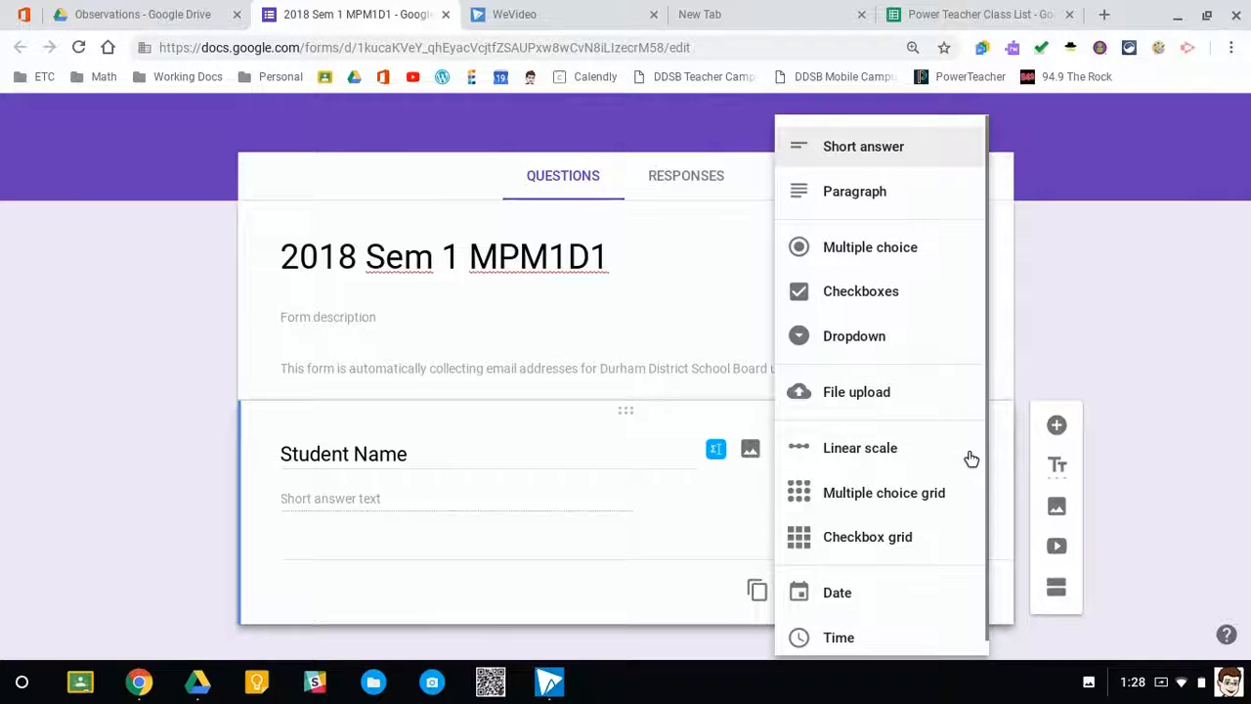
left_click(872, 339)
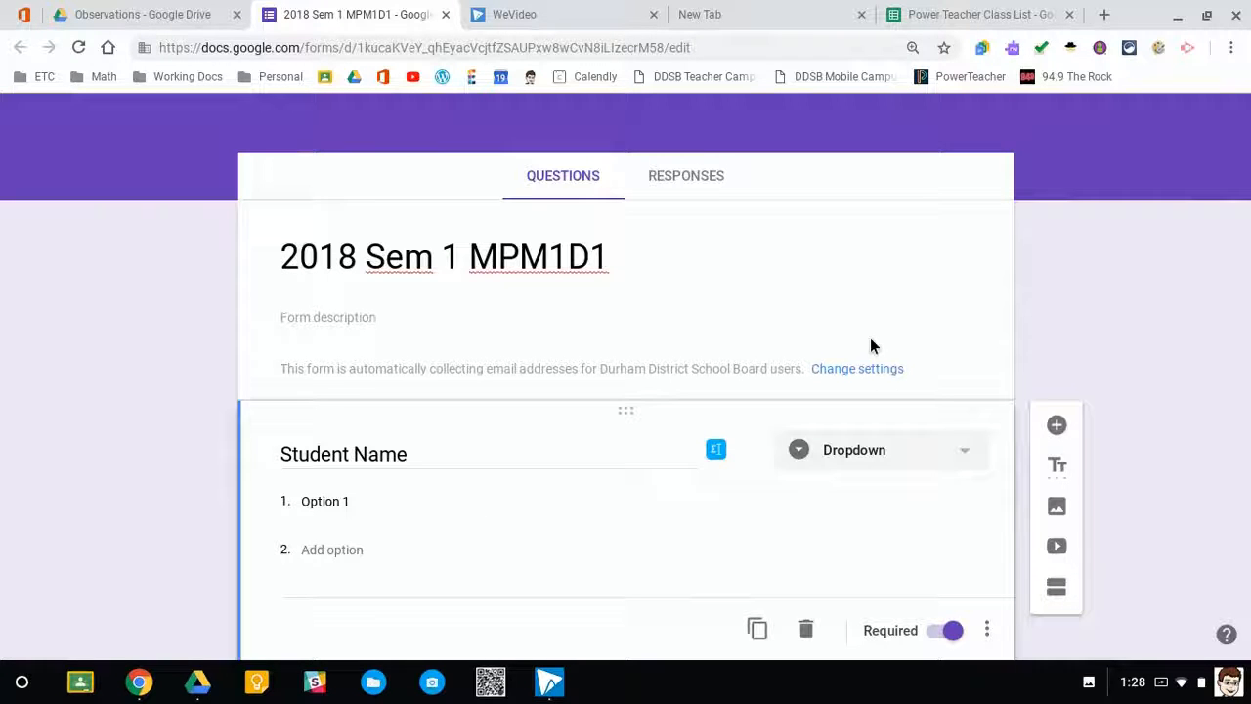
- Switch to the Power Teacher Class List spreadsheet and copy all the student names in A2:A12
left_click(936, 14)
left_click(196, 362)
left_click_drag(109, 277, 111, 478)
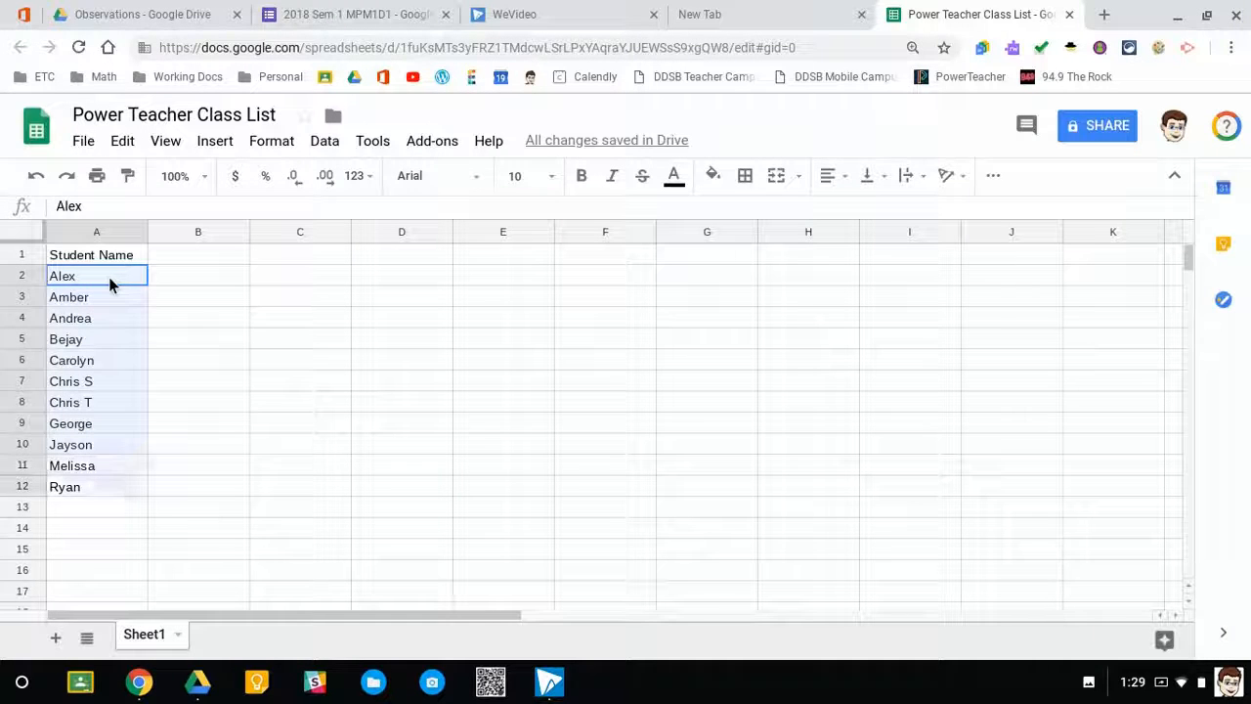
right_click(108, 473)
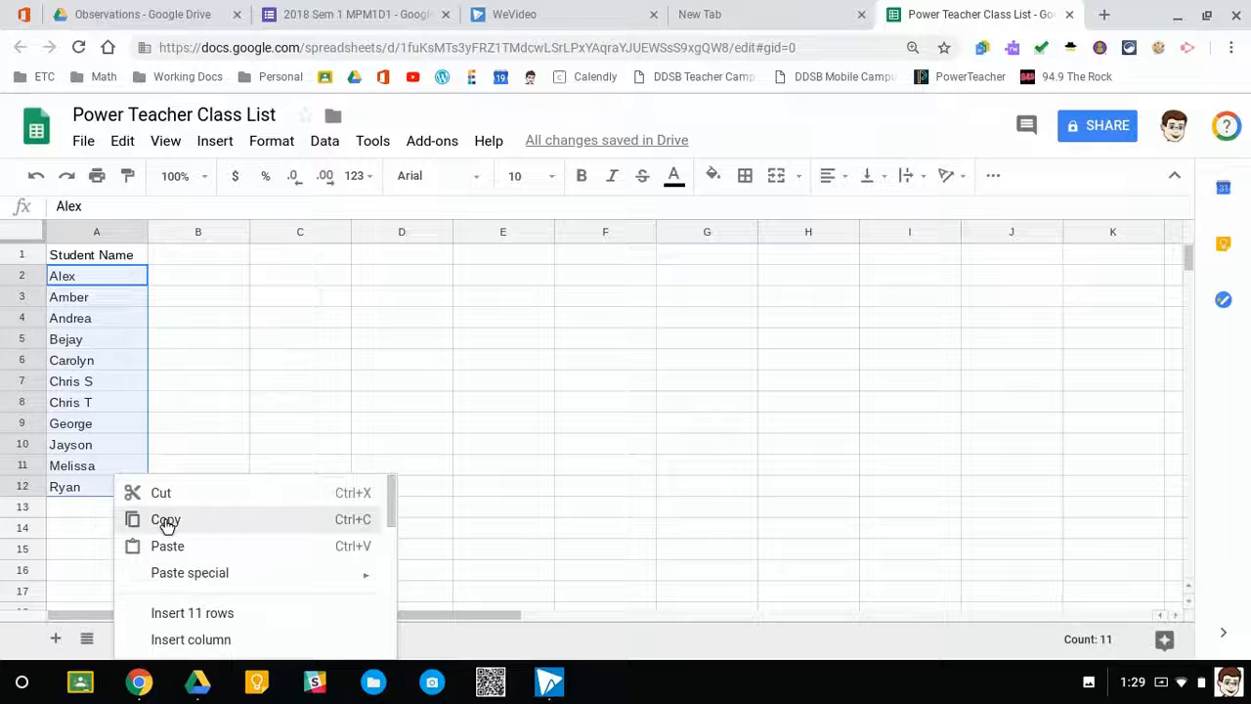
left_click(166, 524)
- Return to the 2018 Sem 1 MPM1D1 form and paste the copied names as the Student Name dropdown options, replacing Option 1
left_click(408, 21)
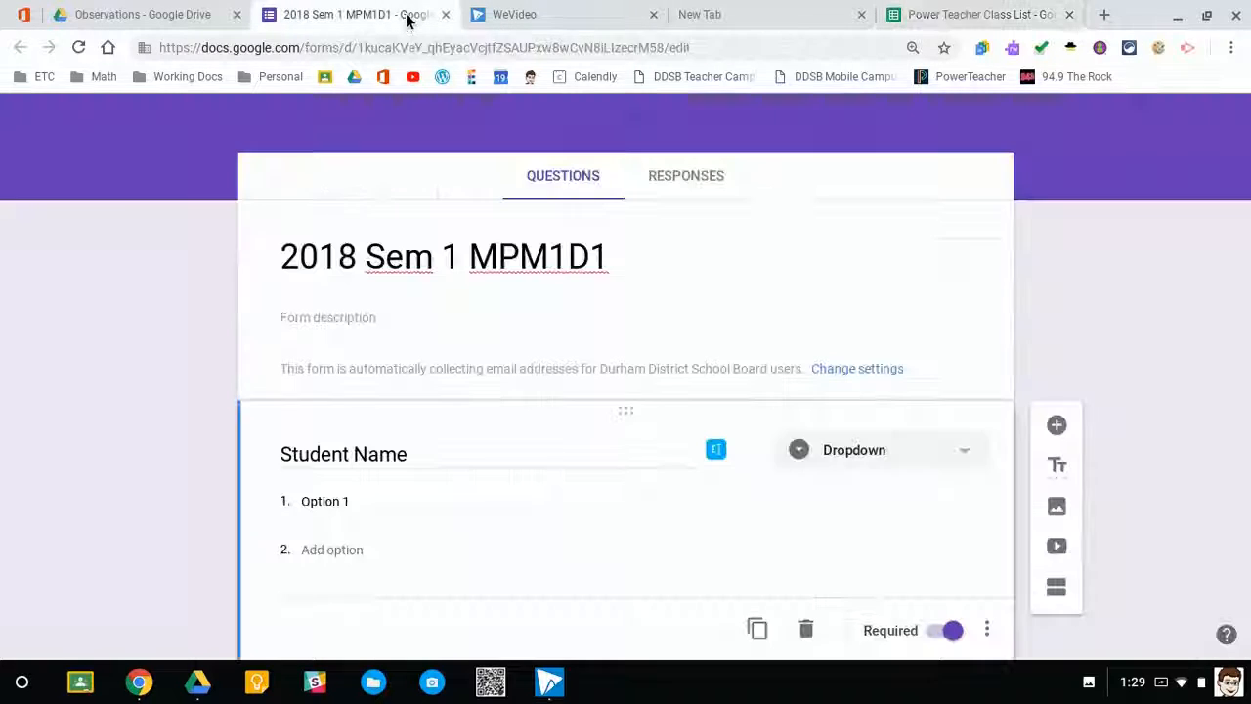
left_click(361, 502)
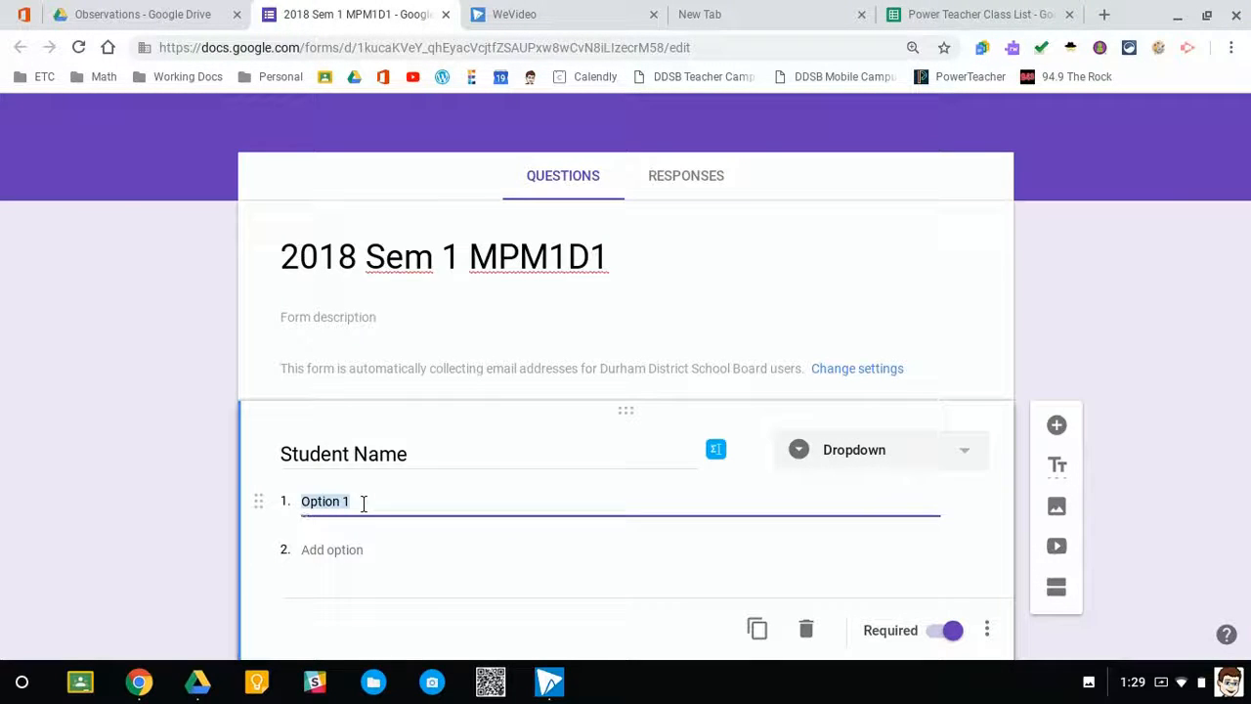
right_click(363, 502)
left_click(434, 208)
scroll(454, 359, "up", 1)
scroll(467, 380, "down", 1)
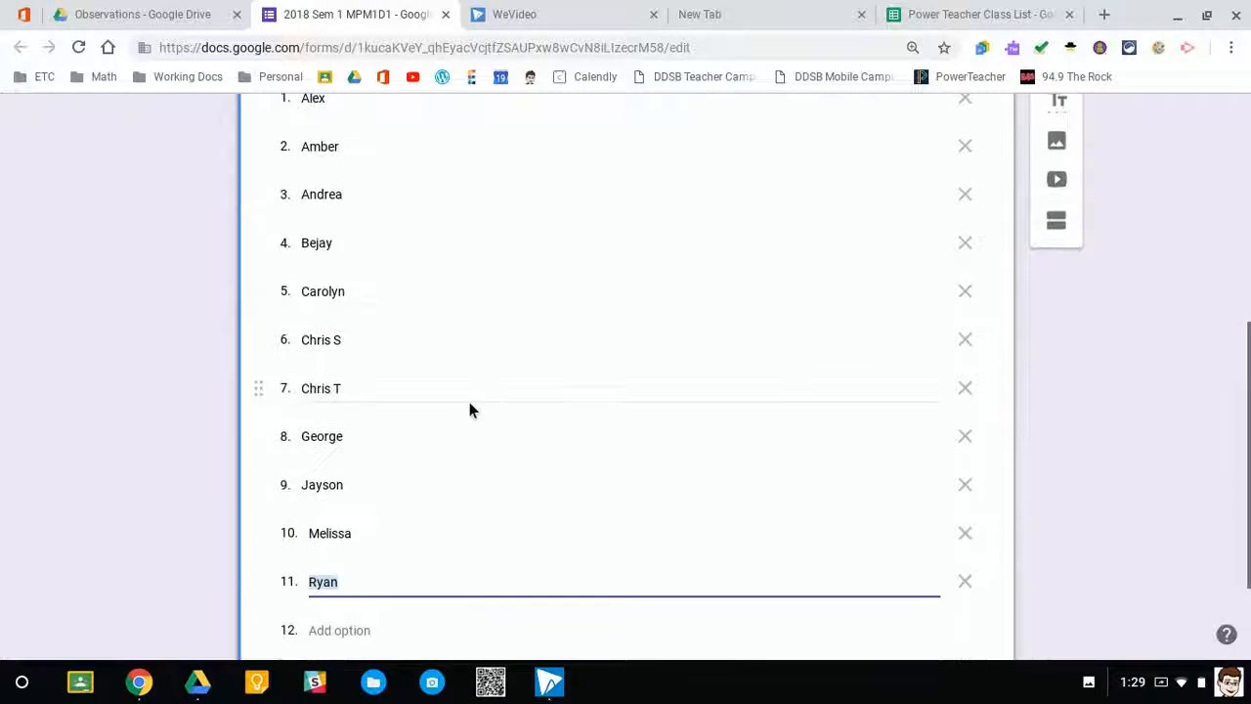
scroll(467, 406, "down", 1)
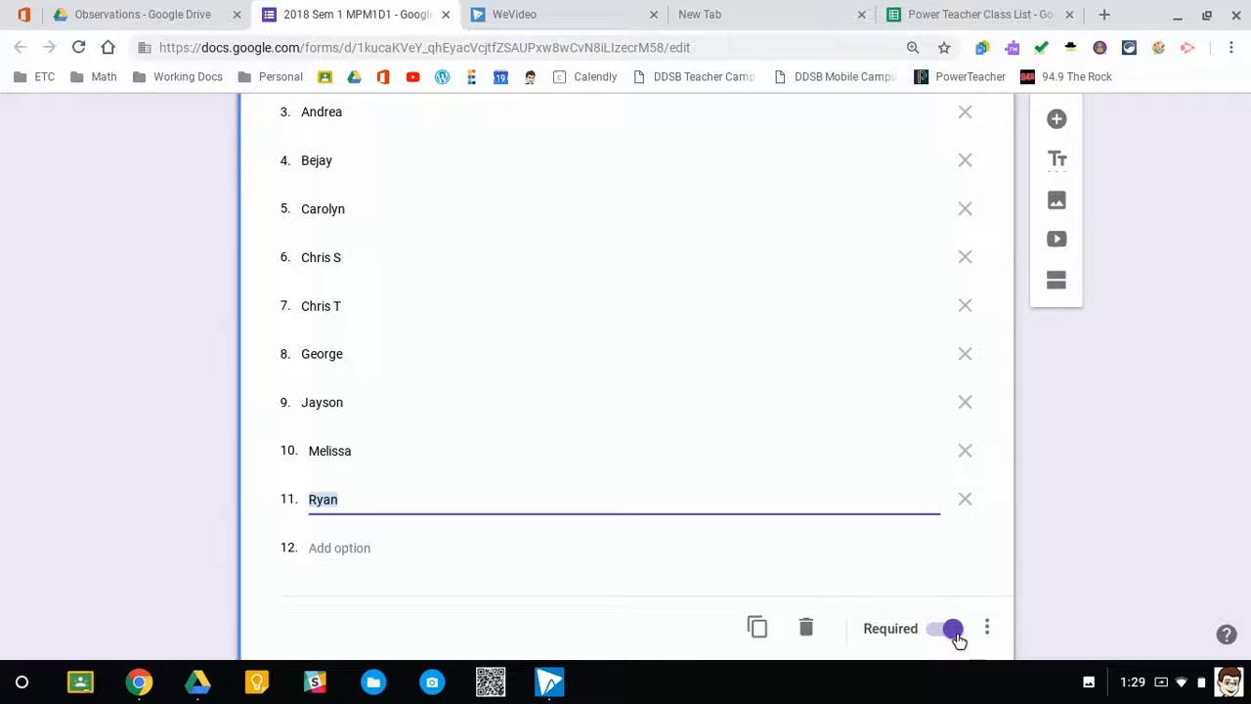
- Add a new question below Student Name and title it "Observation Category 1"
scroll(965, 527, "up", 1)
left_click(1057, 122)
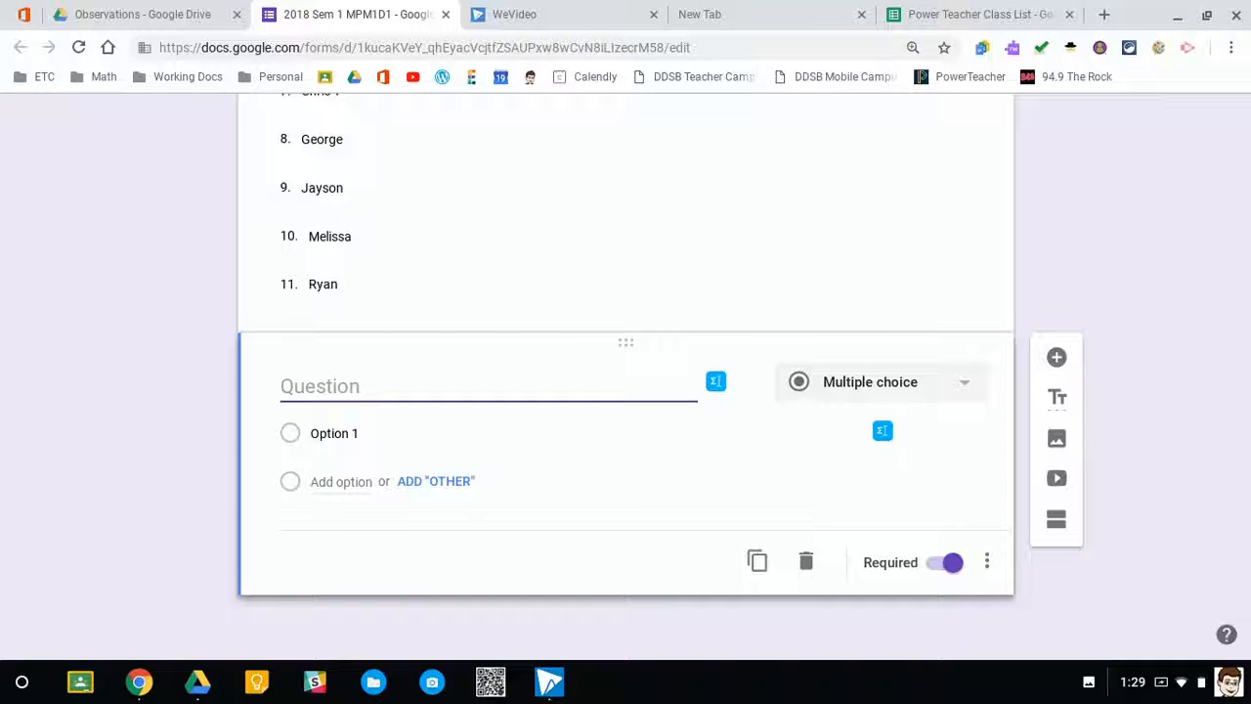
type("B")
key("BackSpace")
type("Observation")
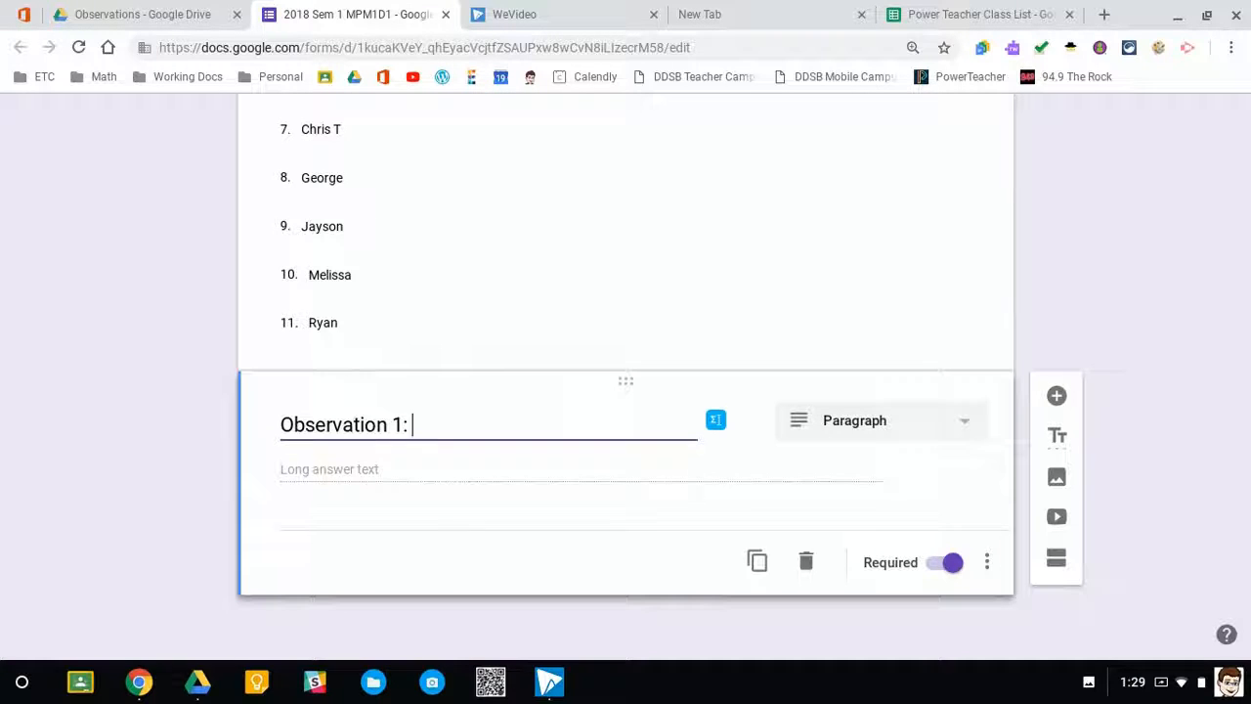
type("Category")
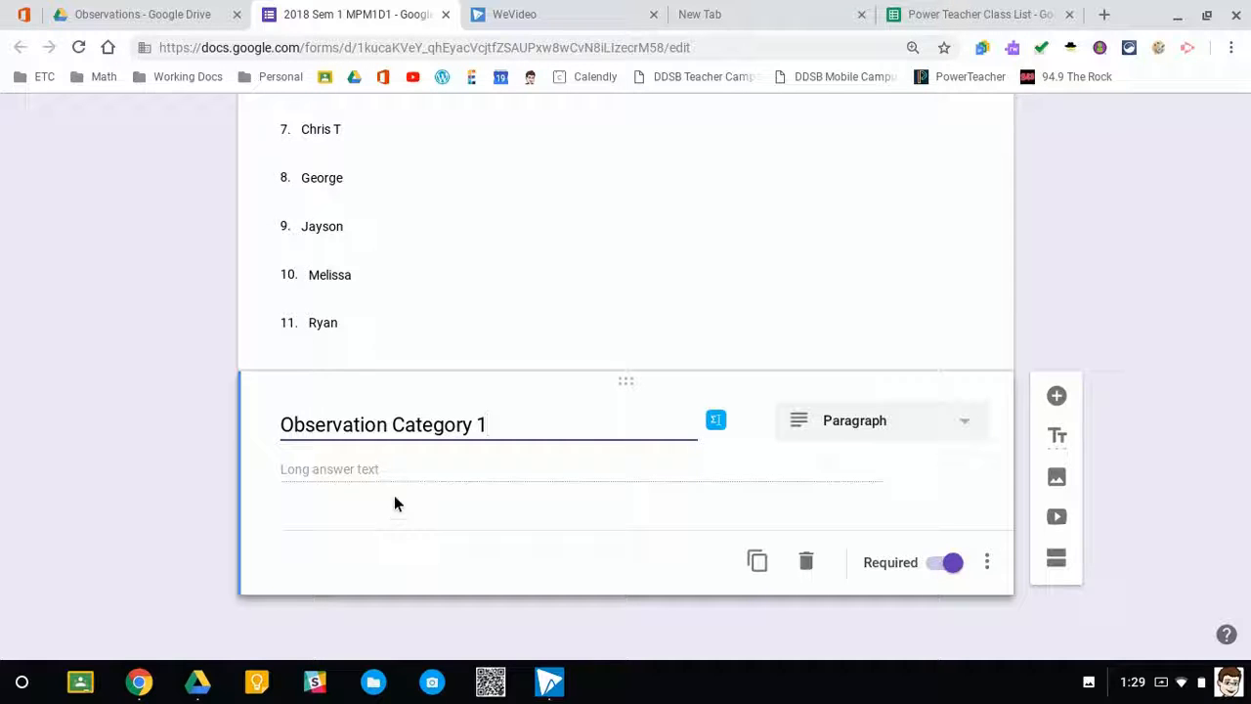
- Make Observation Category 1 a dropdown with the options T, C, E and A
left_click(966, 427)
left_click(868, 344)
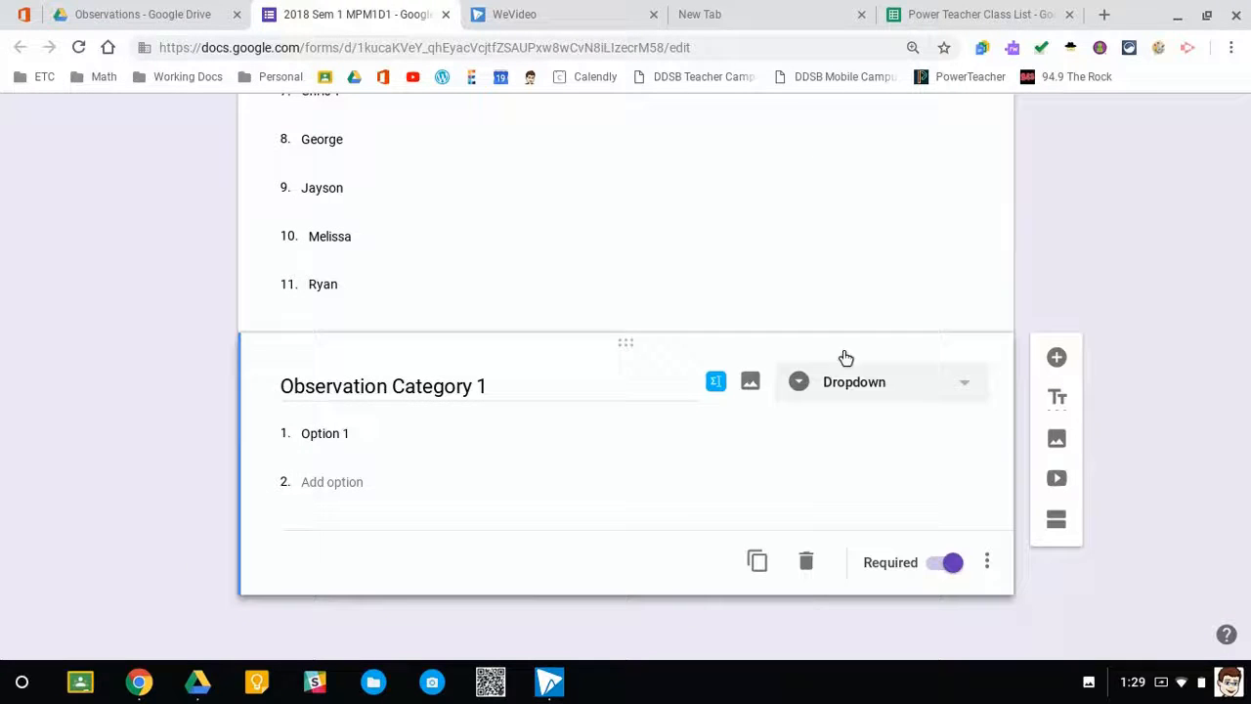
left_click(369, 435)
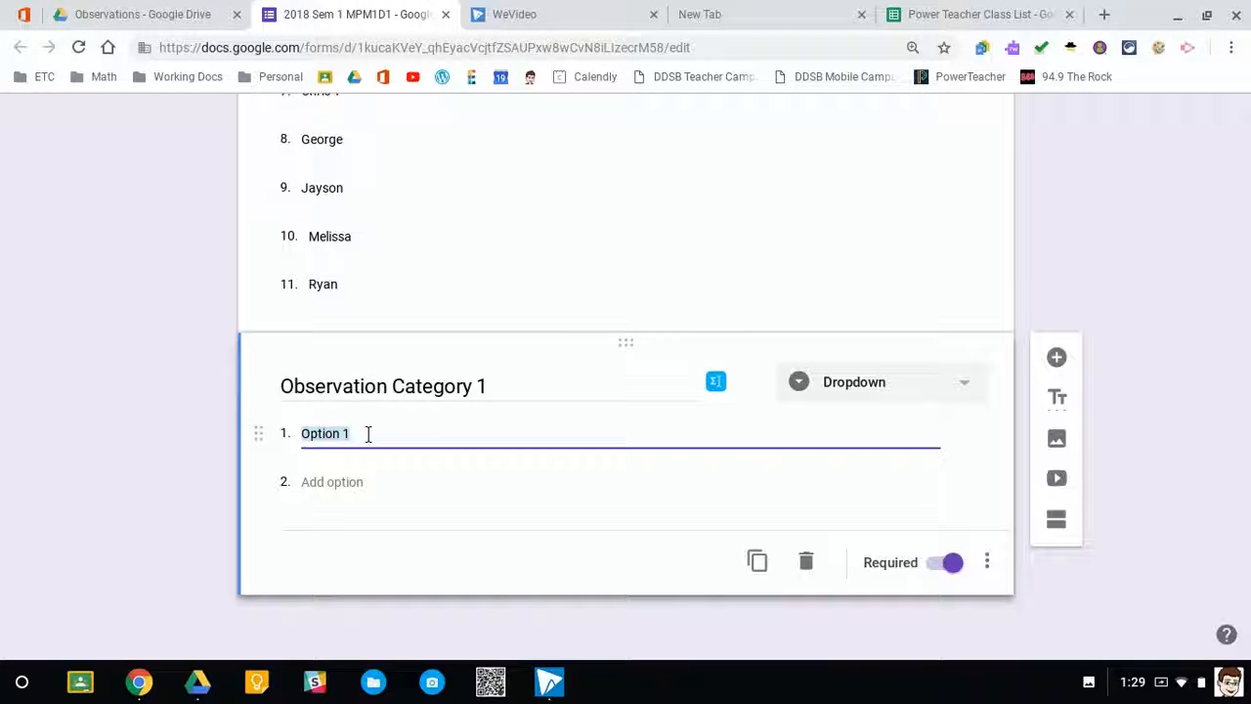
type("T")
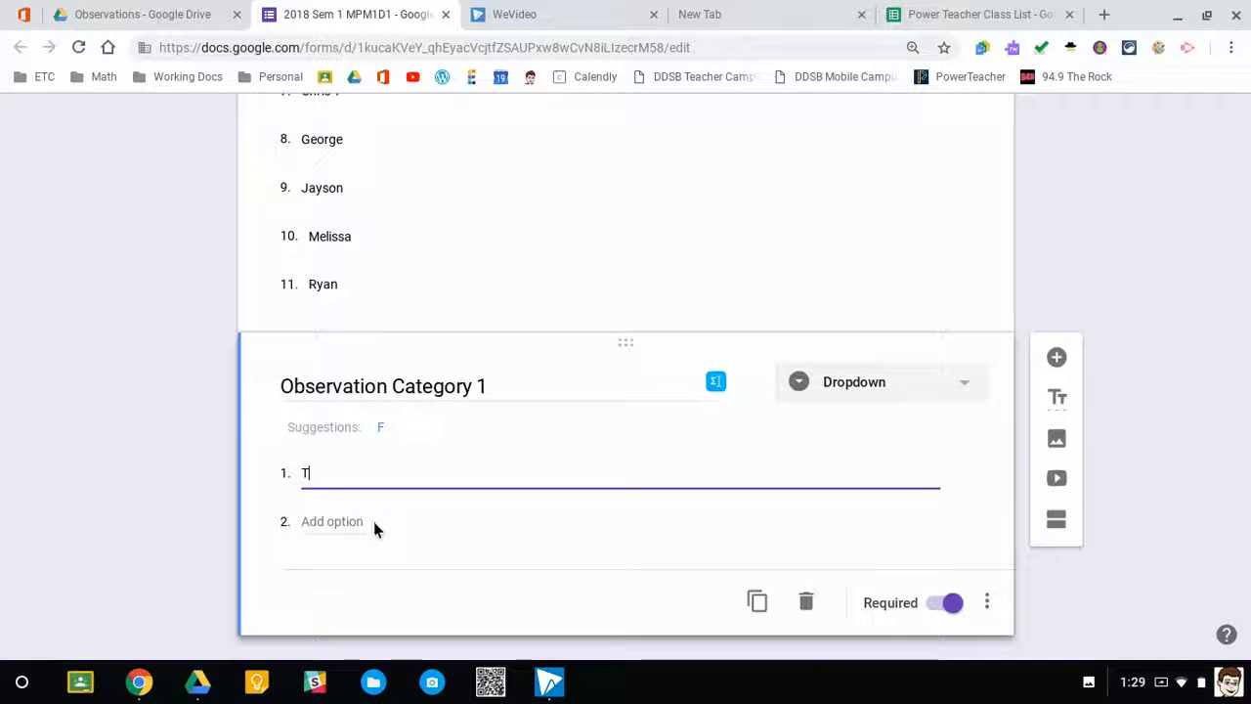
left_click(374, 525)
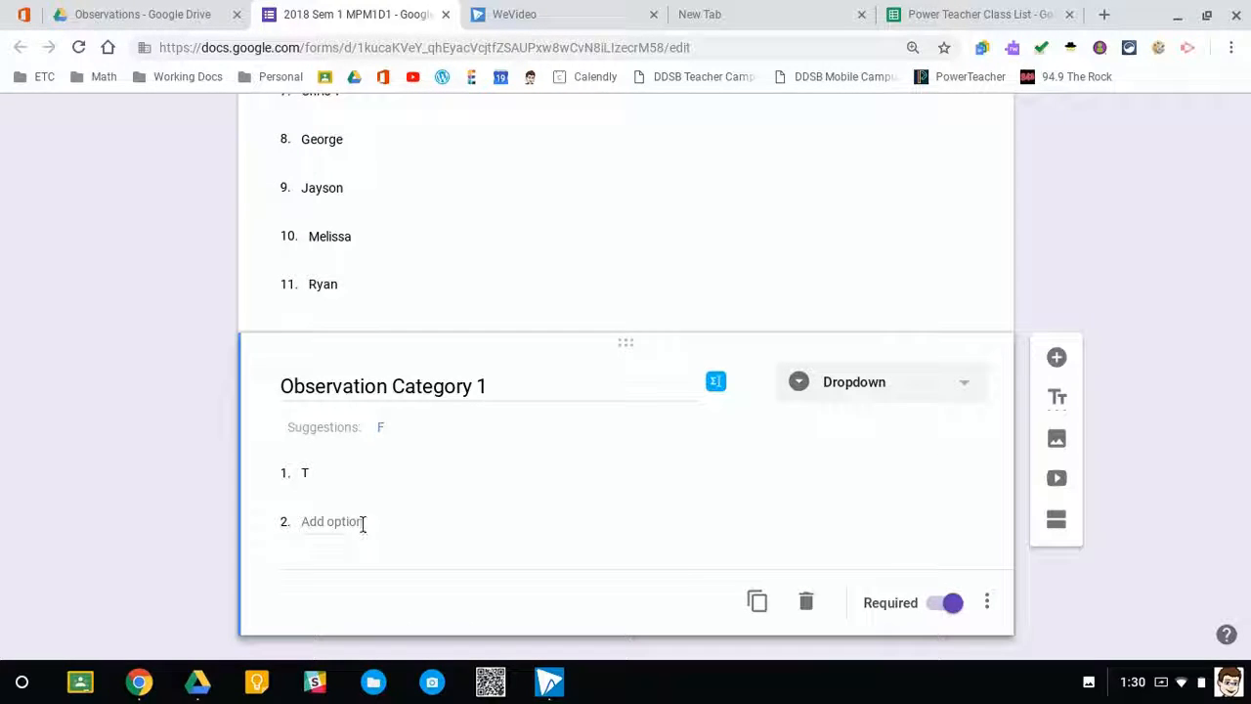
left_click(366, 522)
type("F")
key("BackSpace")
type("C")
left_click(330, 528)
type("E")
left_click(318, 581)
type("A")
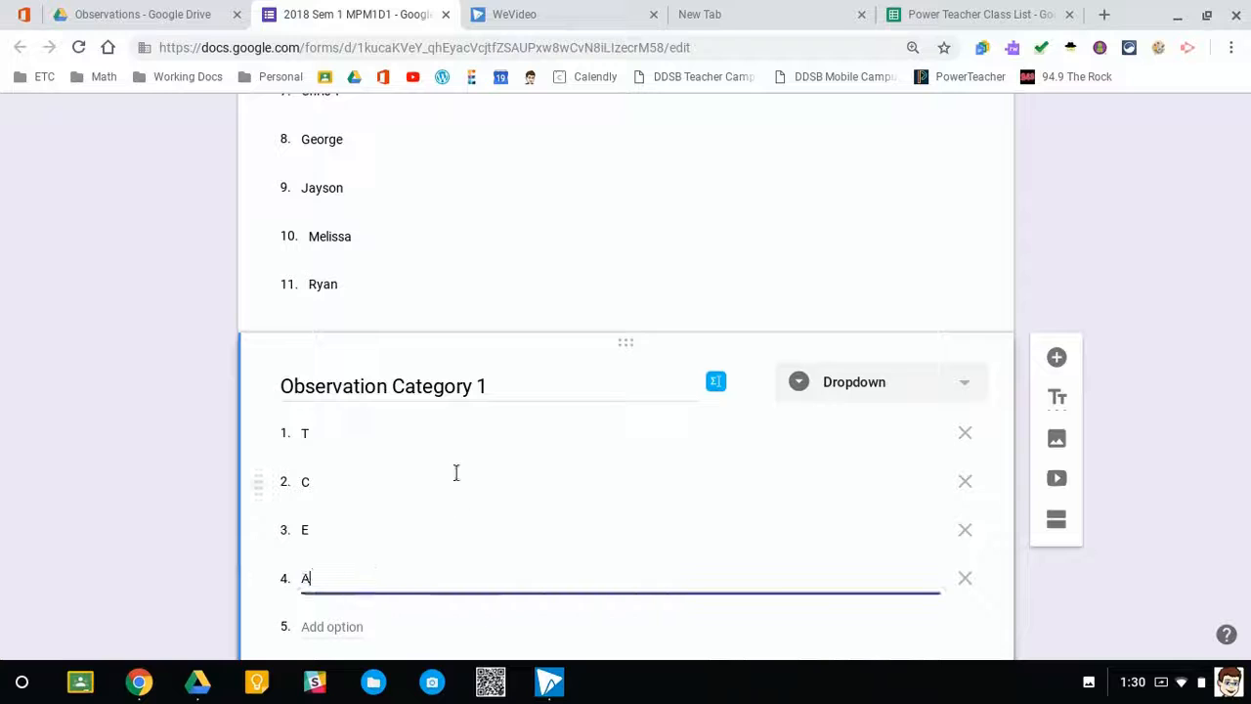
- Add the description "T = Terminology C = Clarity E = Elaboration A = Alternate solution" to the Observation Category 1 question, with wide gaps between entries
left_click(560, 390)
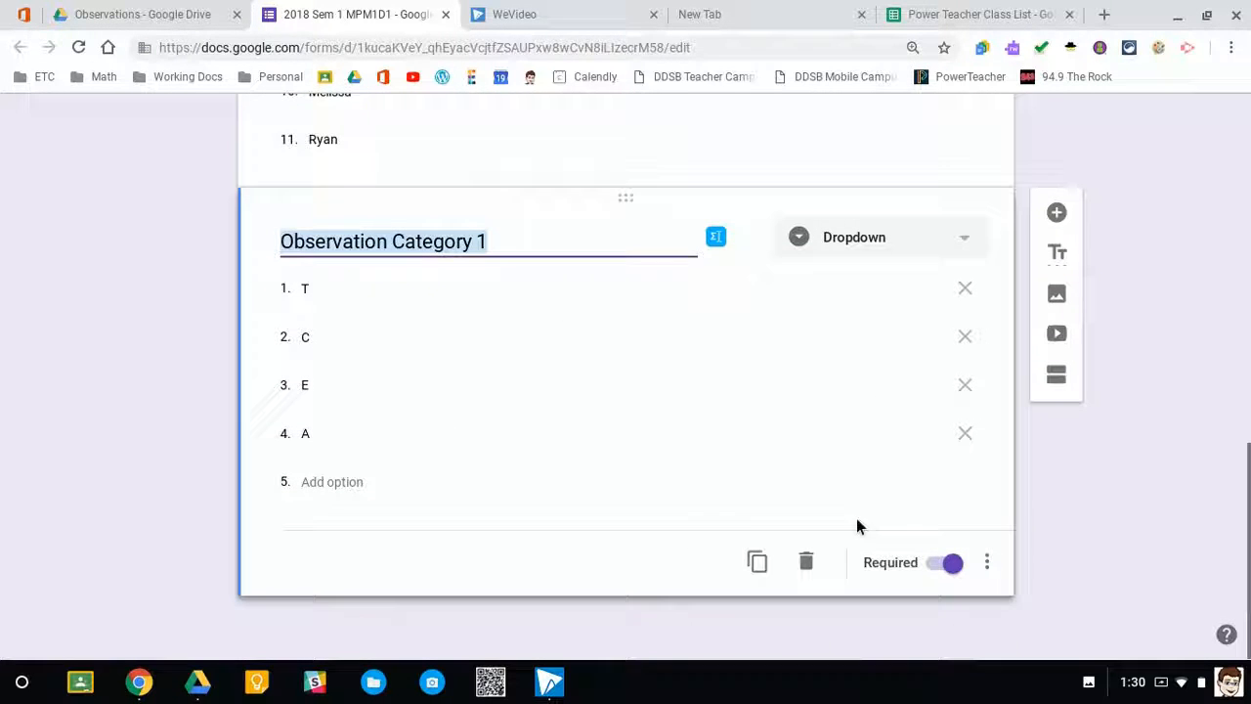
left_click(988, 565)
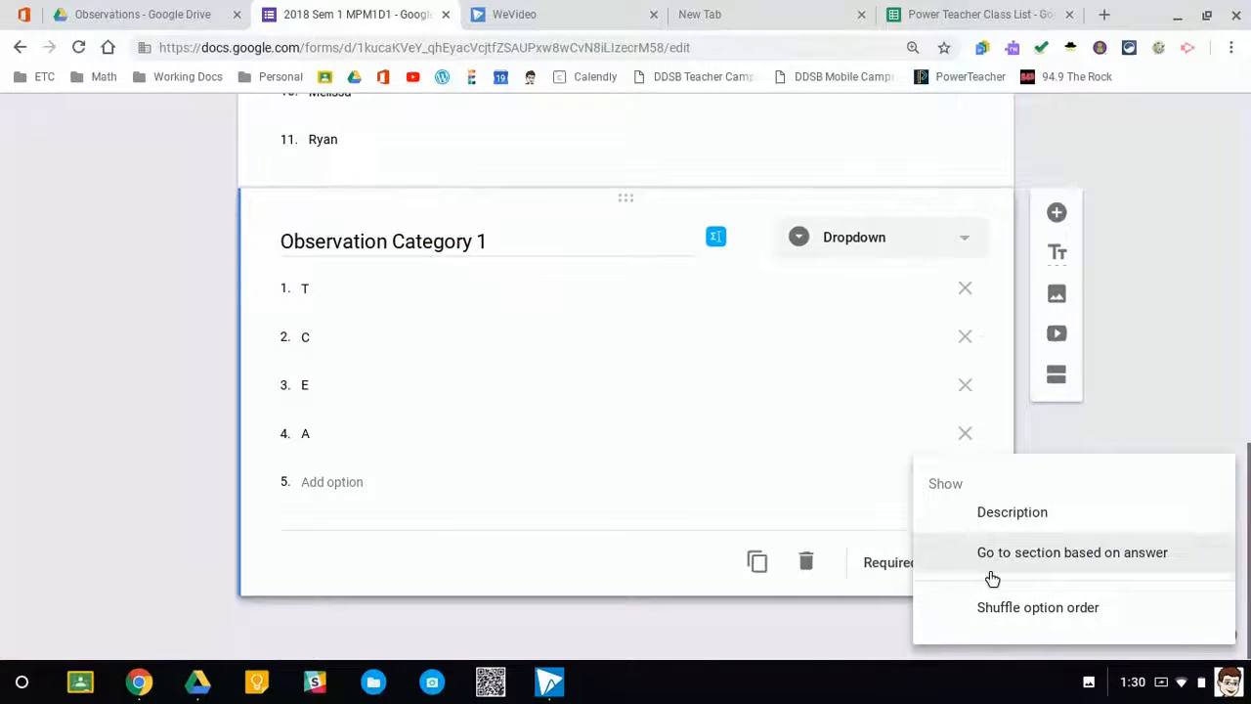
left_click(994, 519)
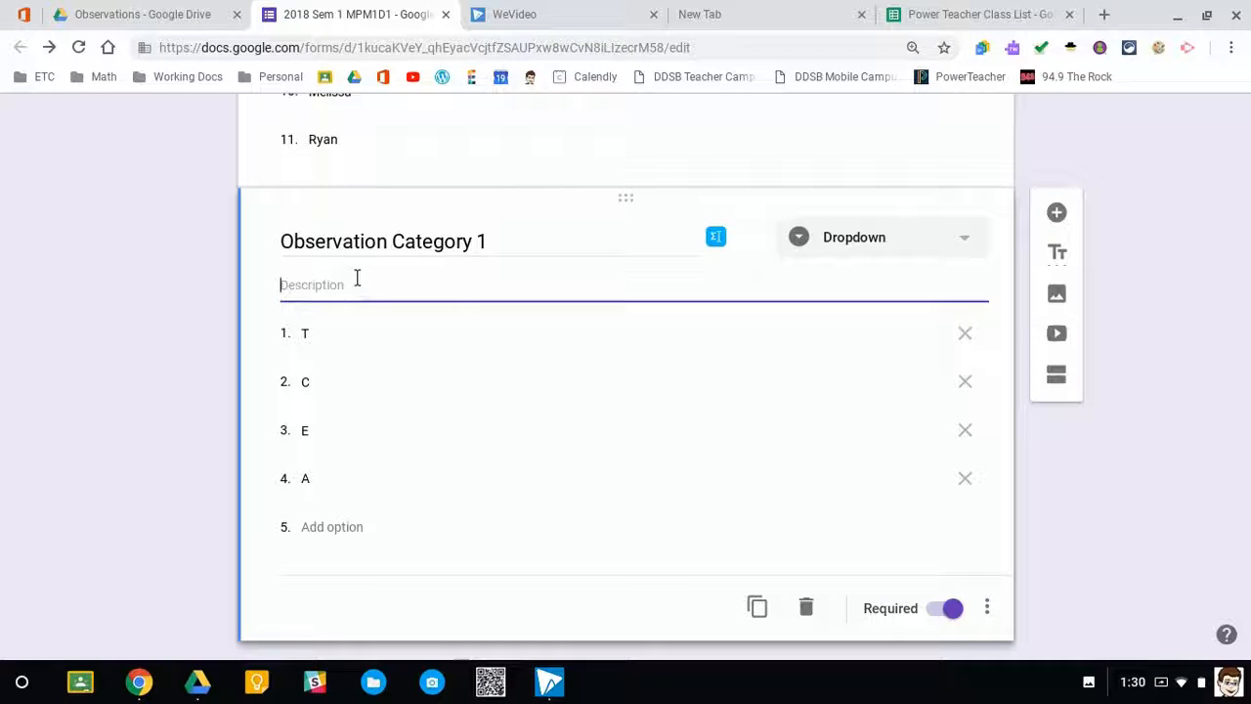
type("T")
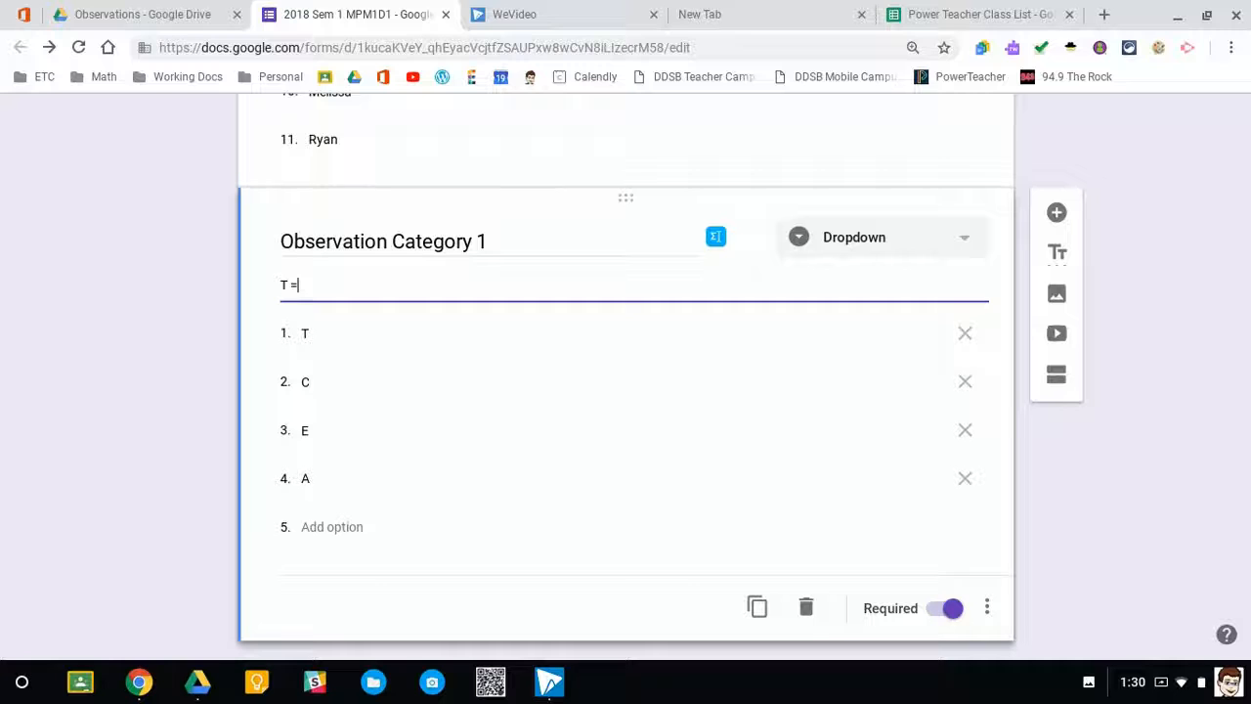
type(" = Terminology")
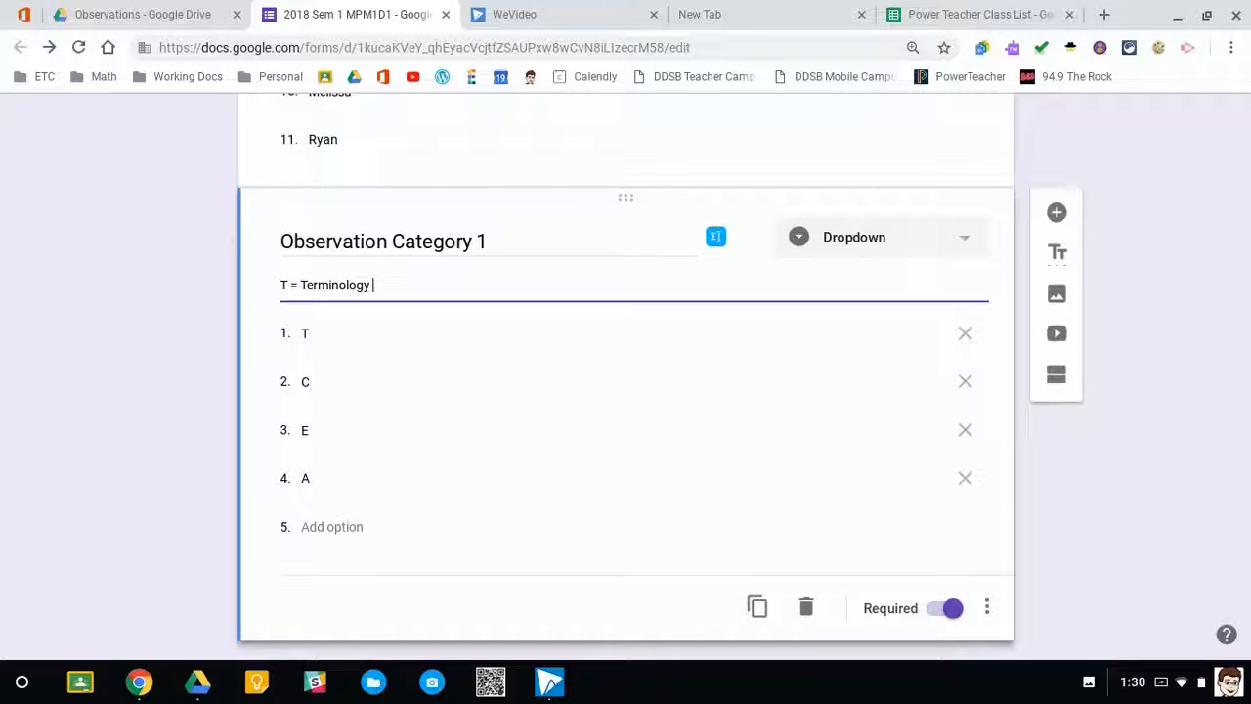
type("C = Clarity\tE = Elaboration\tA = Alternate solution")
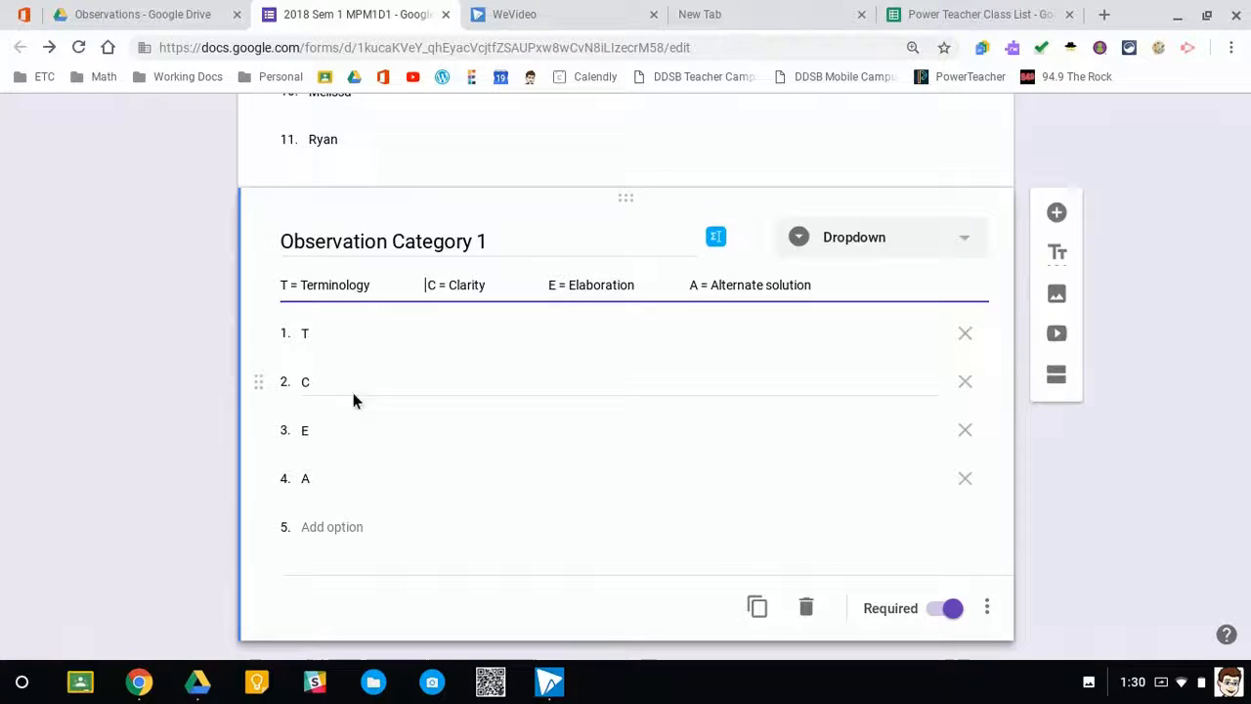
- Expand the four category options to "T Terminology", "C Clarity", "E Elaboration" and "A Alternate"
left_click(343, 335)
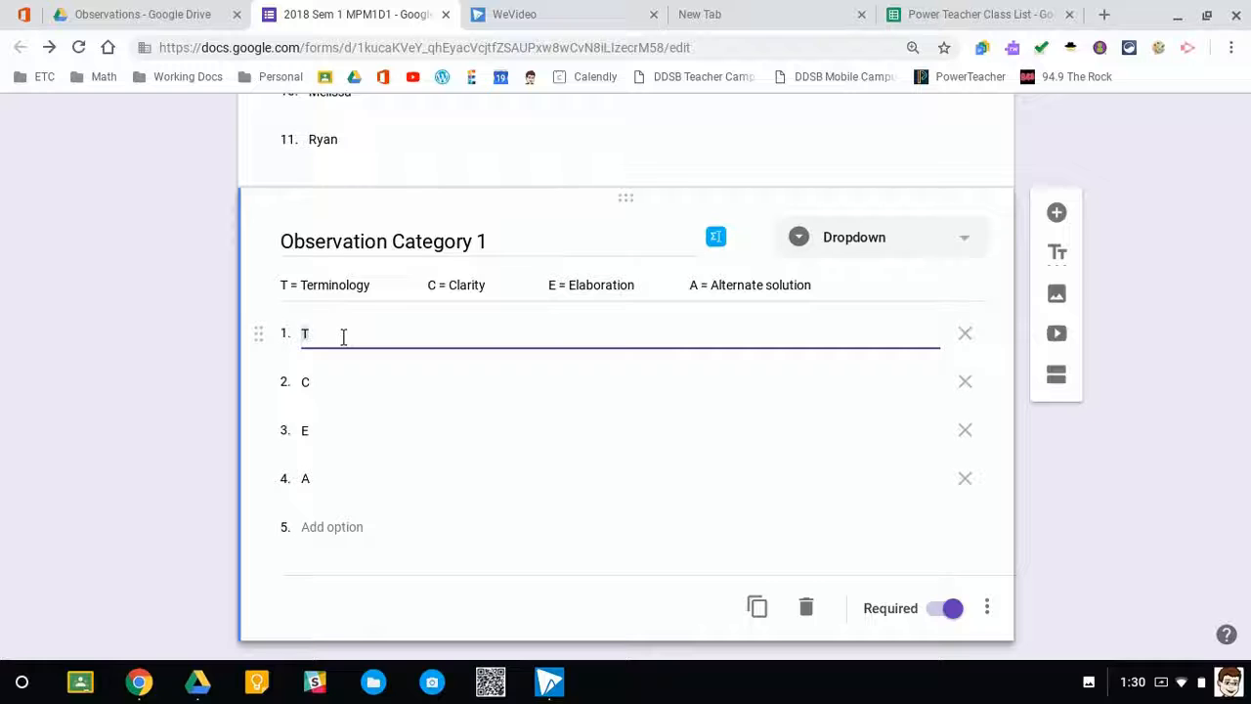
type("Terminology")
left_click(331, 381)
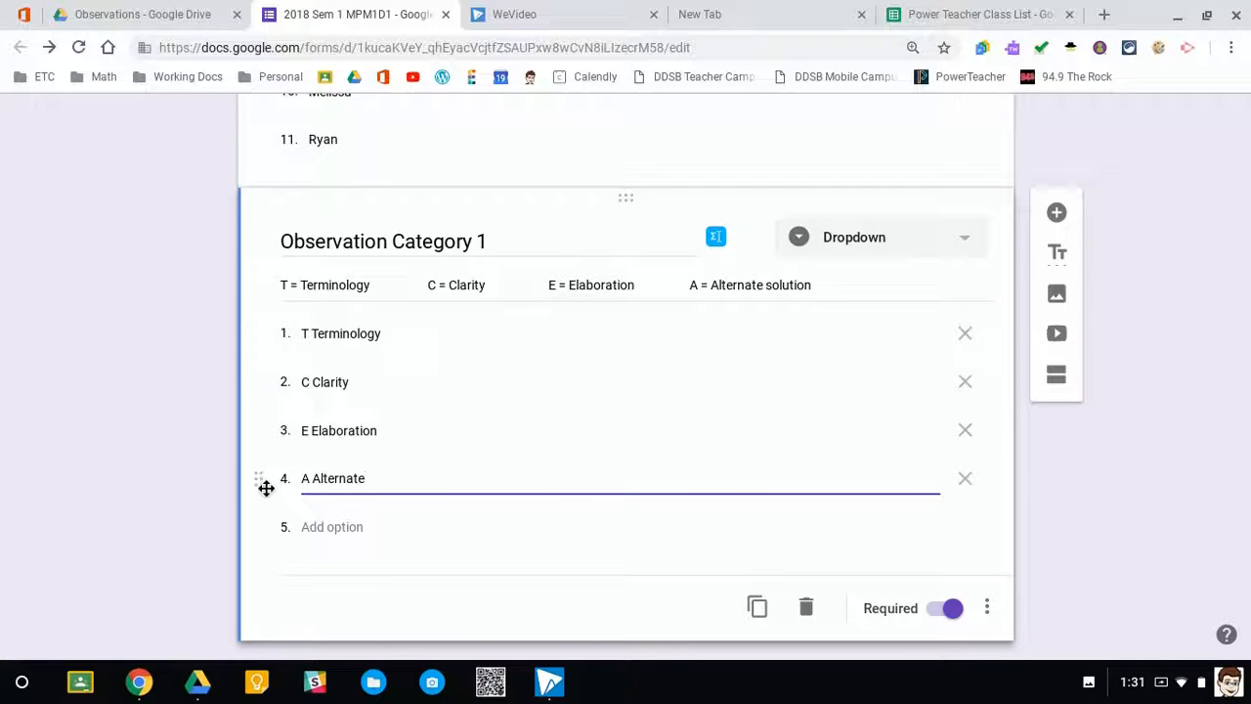
- Reorder the category options alphabetically: A Alternate, C Clarity, E Elaboration, T Terminology
left_click_drag(265, 487, 260, 328)
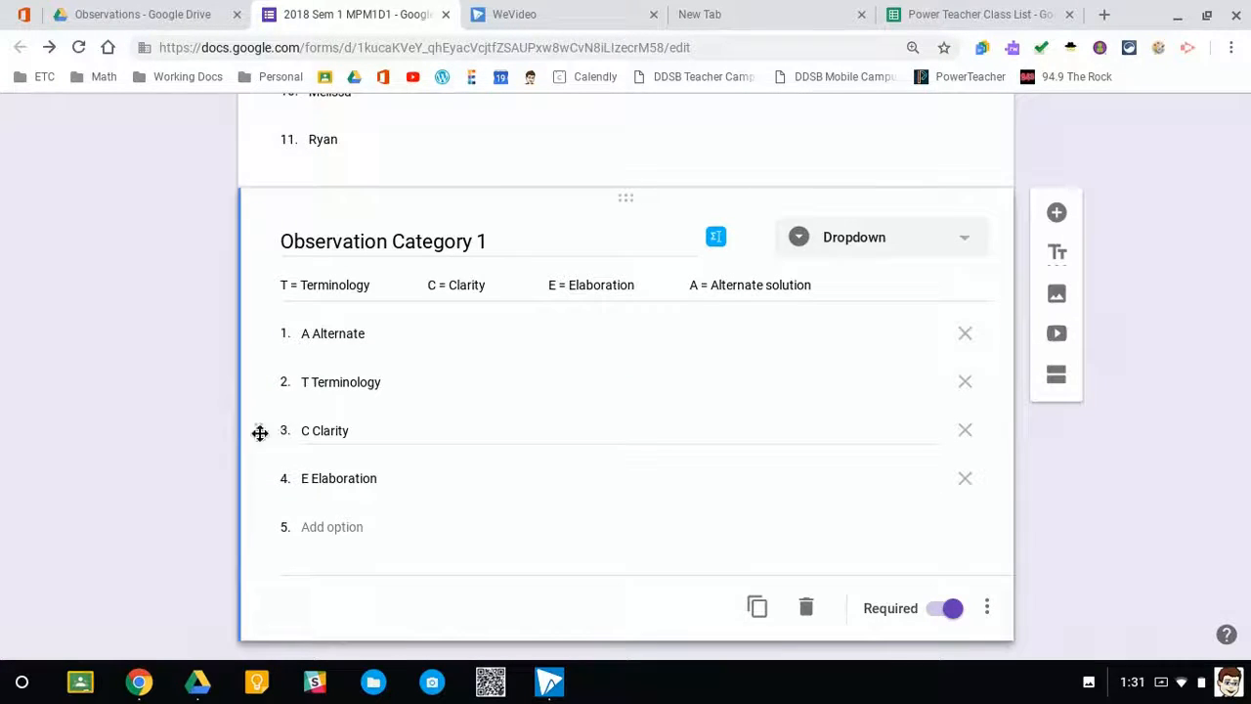
left_click_drag(260, 430, 260, 381)
left_click_drag(260, 480, 264, 428)
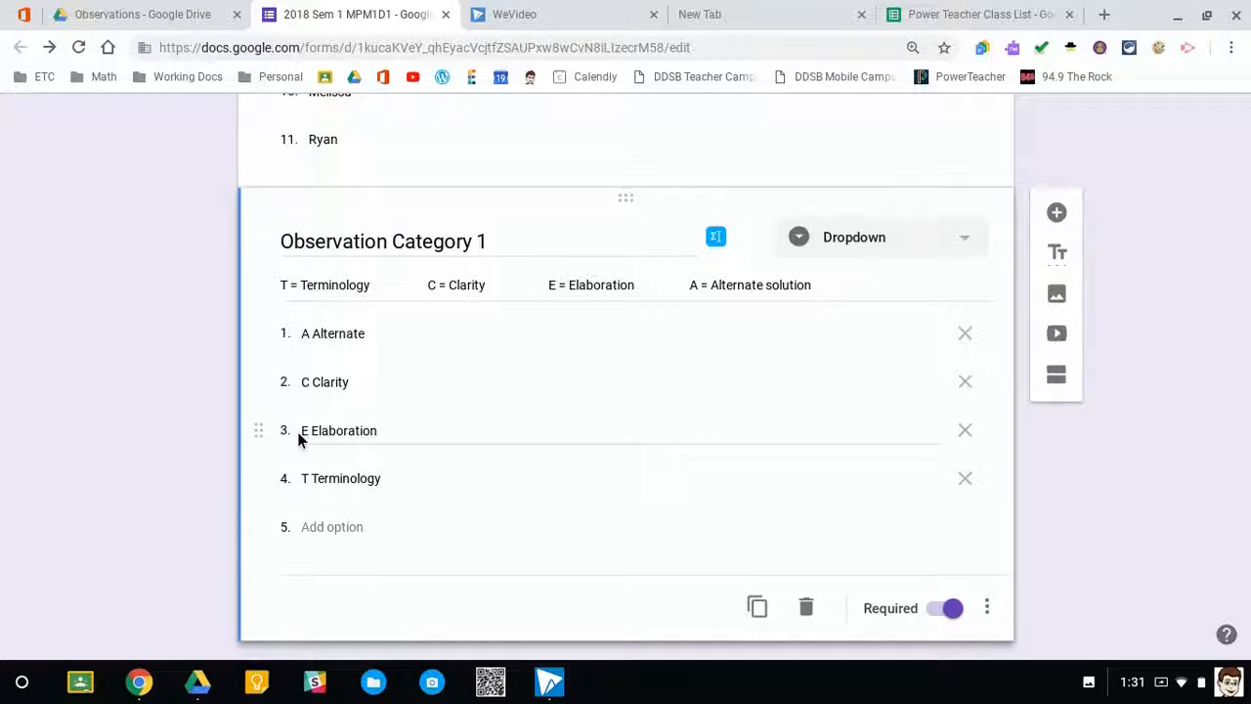
- Add a new question titled "Level" after Observation Category 1 and make it a dropdown
left_click(1057, 213)
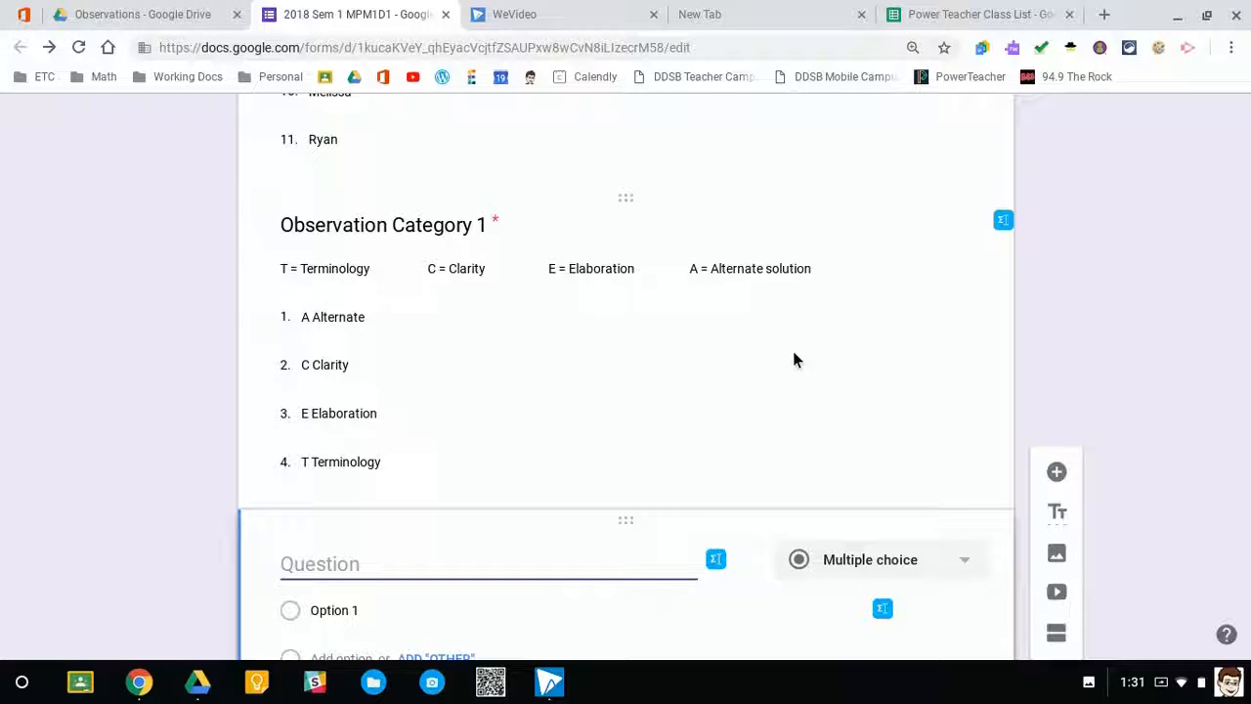
scroll(684, 420, "down", 2)
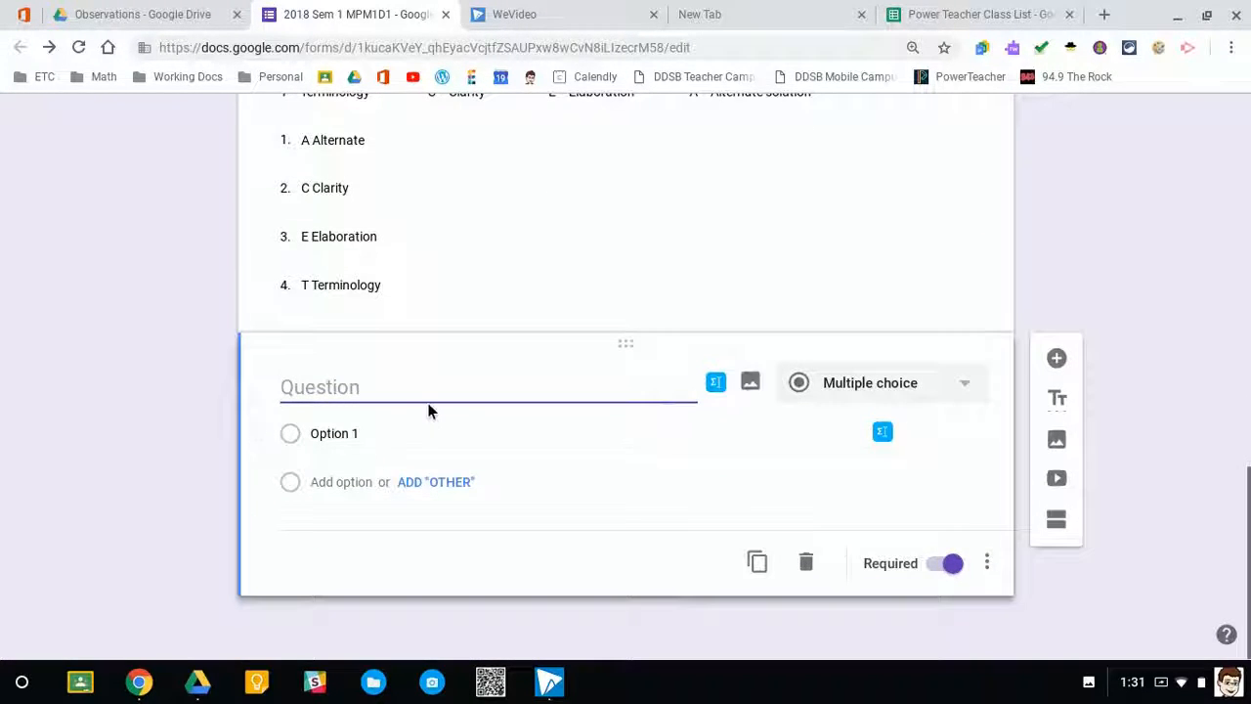
type("Level")
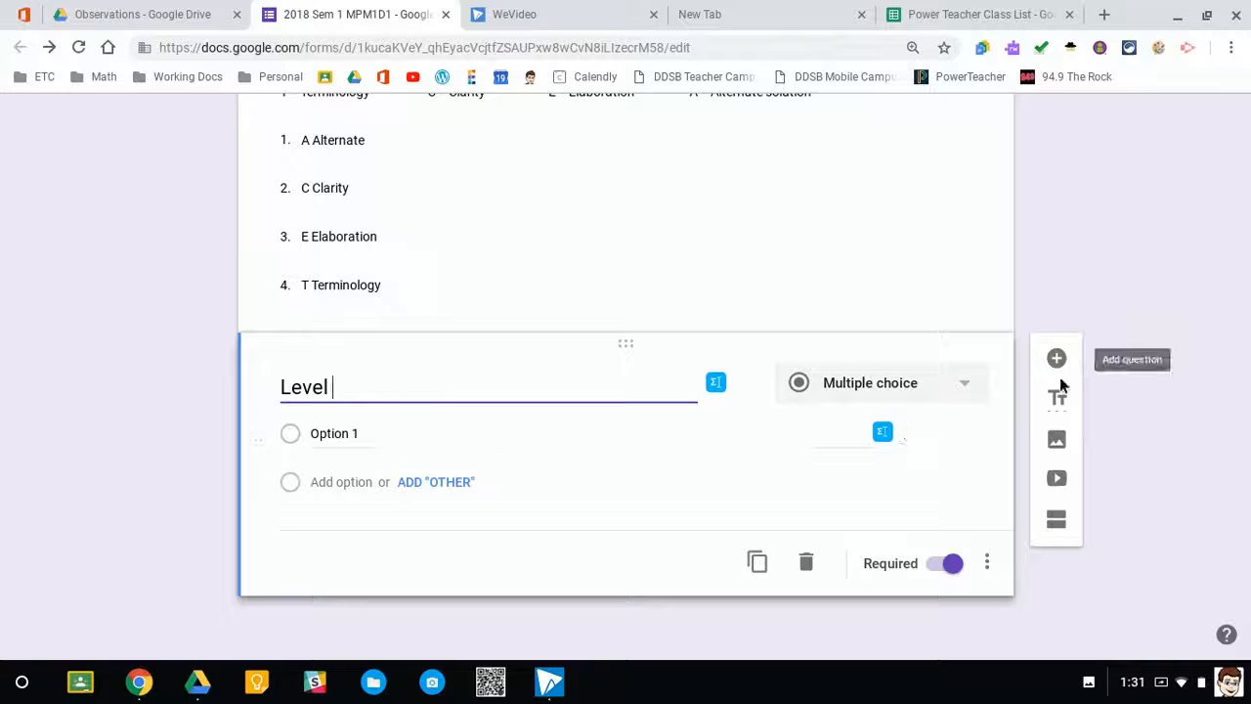
left_click(973, 388)
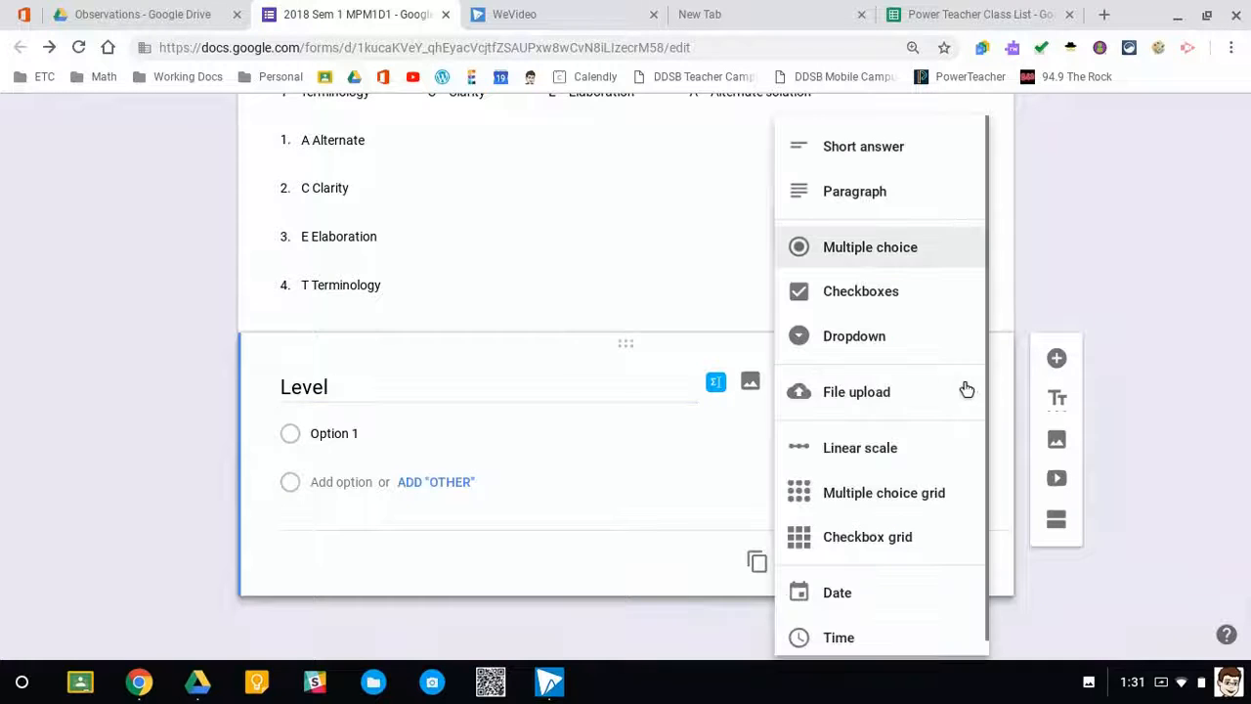
left_click(888, 335)
- Give the Level question the options 1, 2, 3, 4 and R, and move R to first place
left_click(417, 436)
type("1")
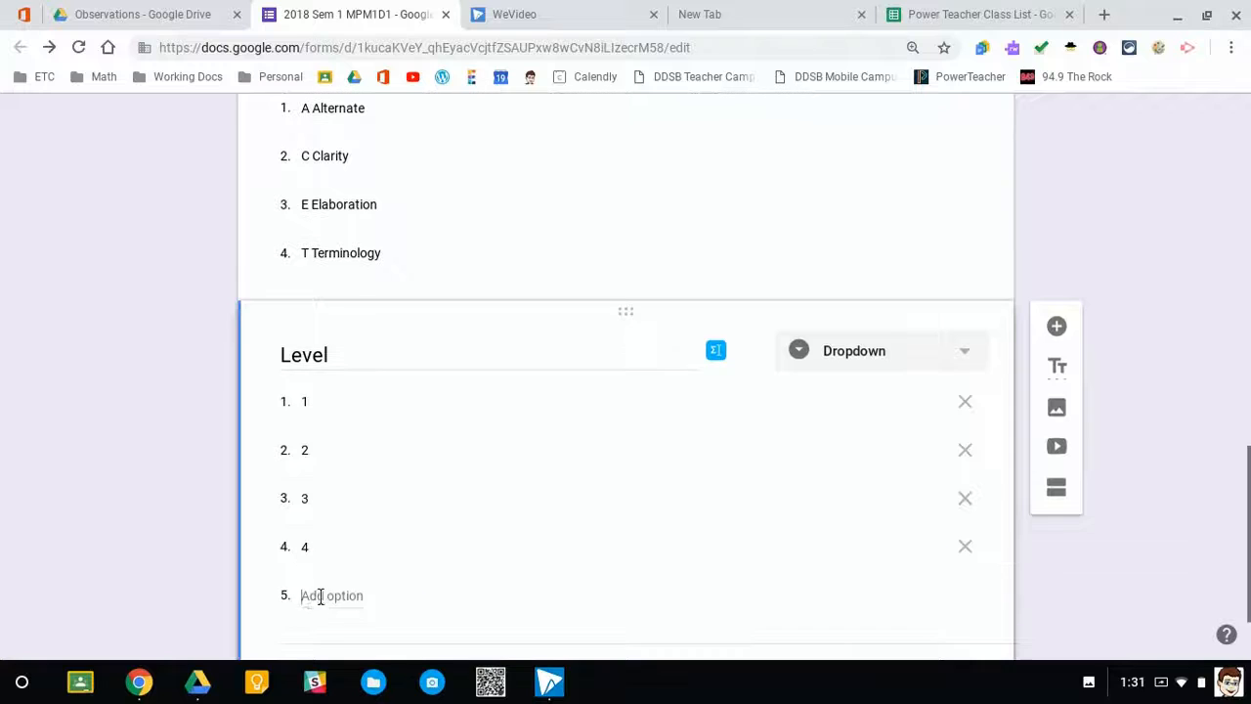
left_click(320, 596)
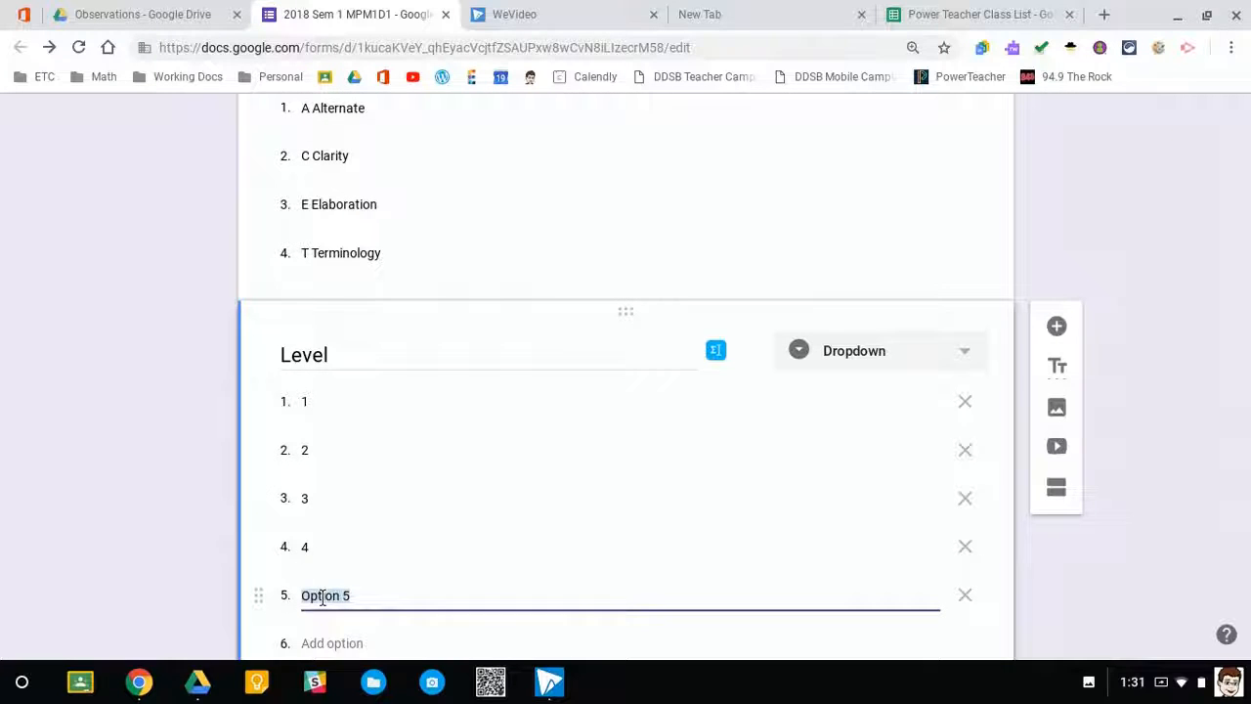
type("R")
left_click_drag(259, 595, 259, 402)
scroll(374, 479, "down", 1)
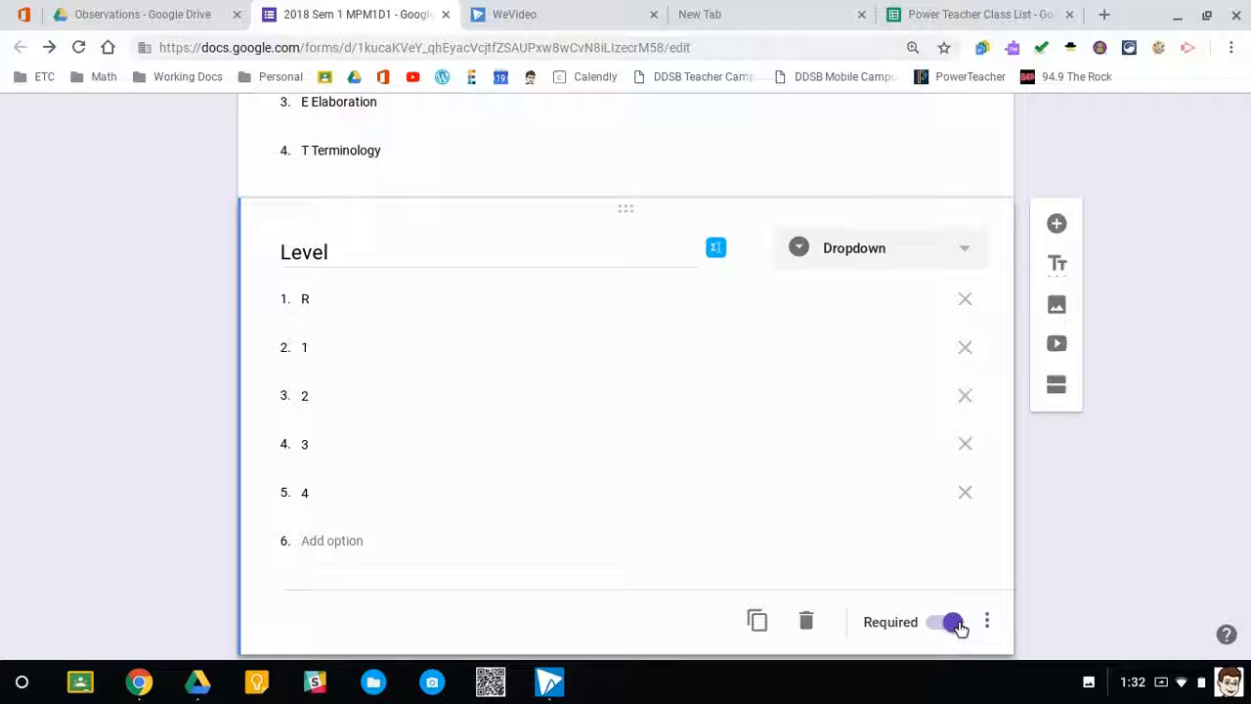
- Switch the Required setting of the Observation Category 1 question off and back on
scroll(958, 627, "up", 2)
scroll(956, 625, "down", 1)
scroll(956, 625, "up", 1)
left_click(891, 391)
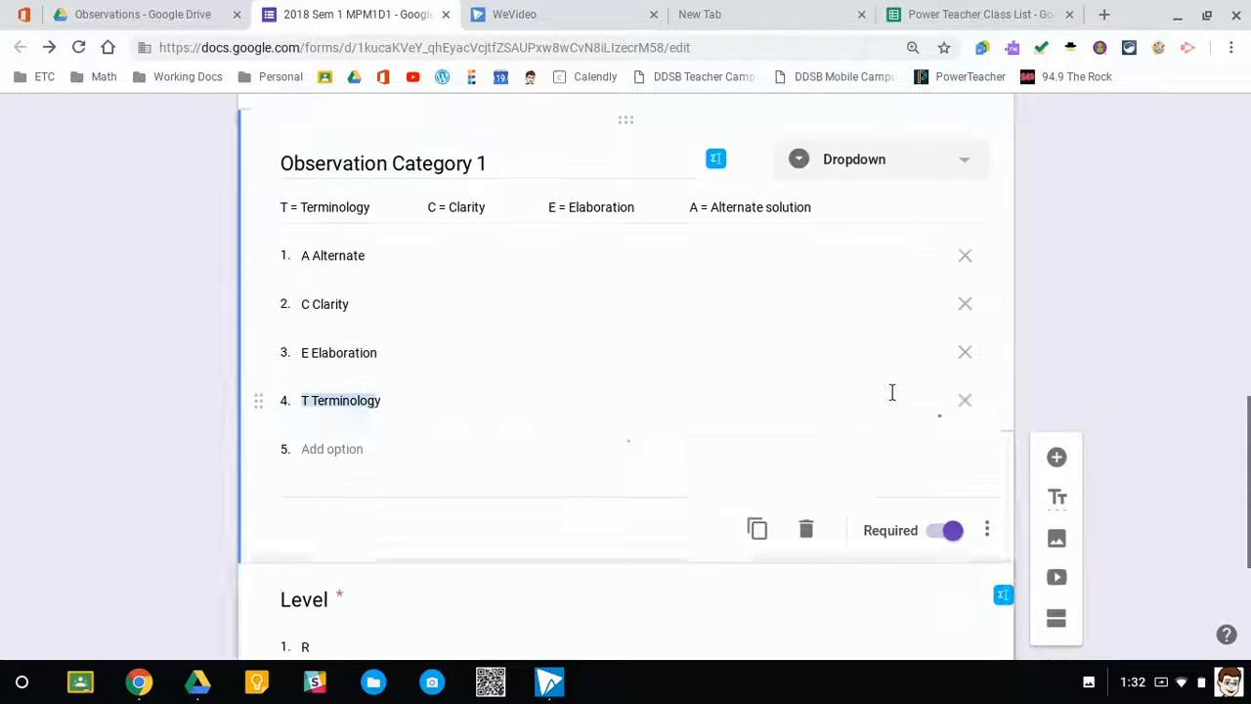
left_click(953, 530)
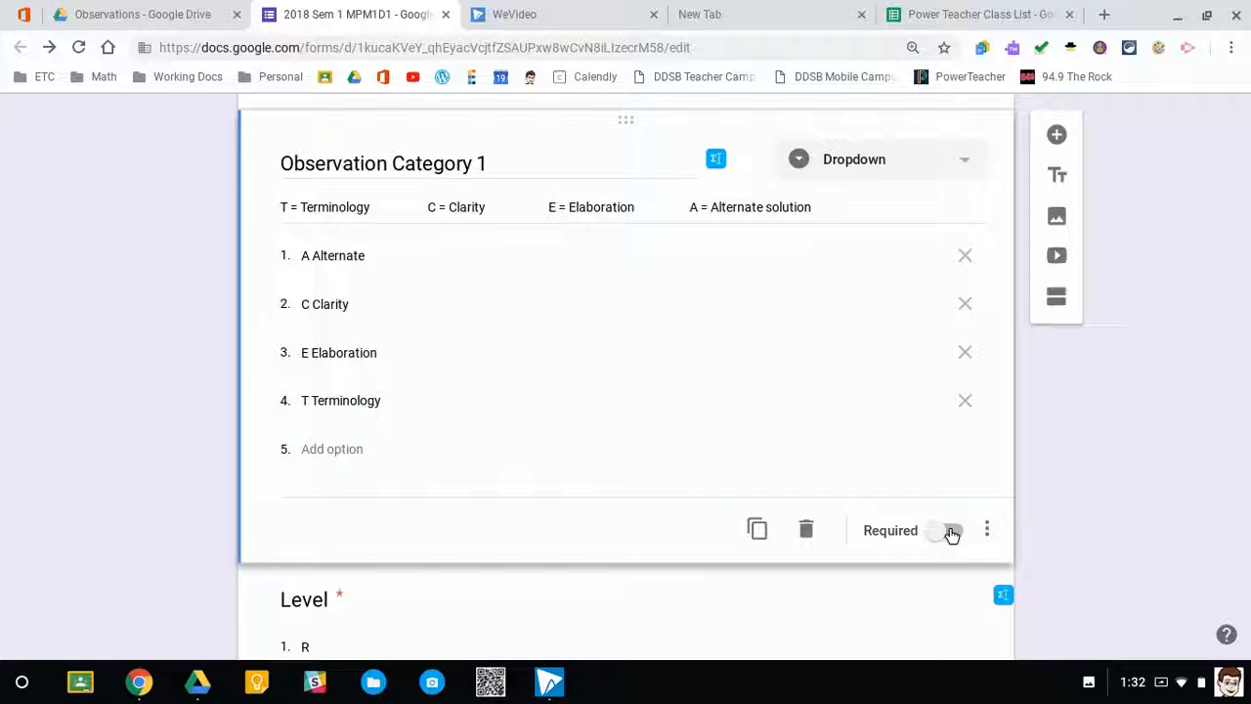
left_click(951, 530)
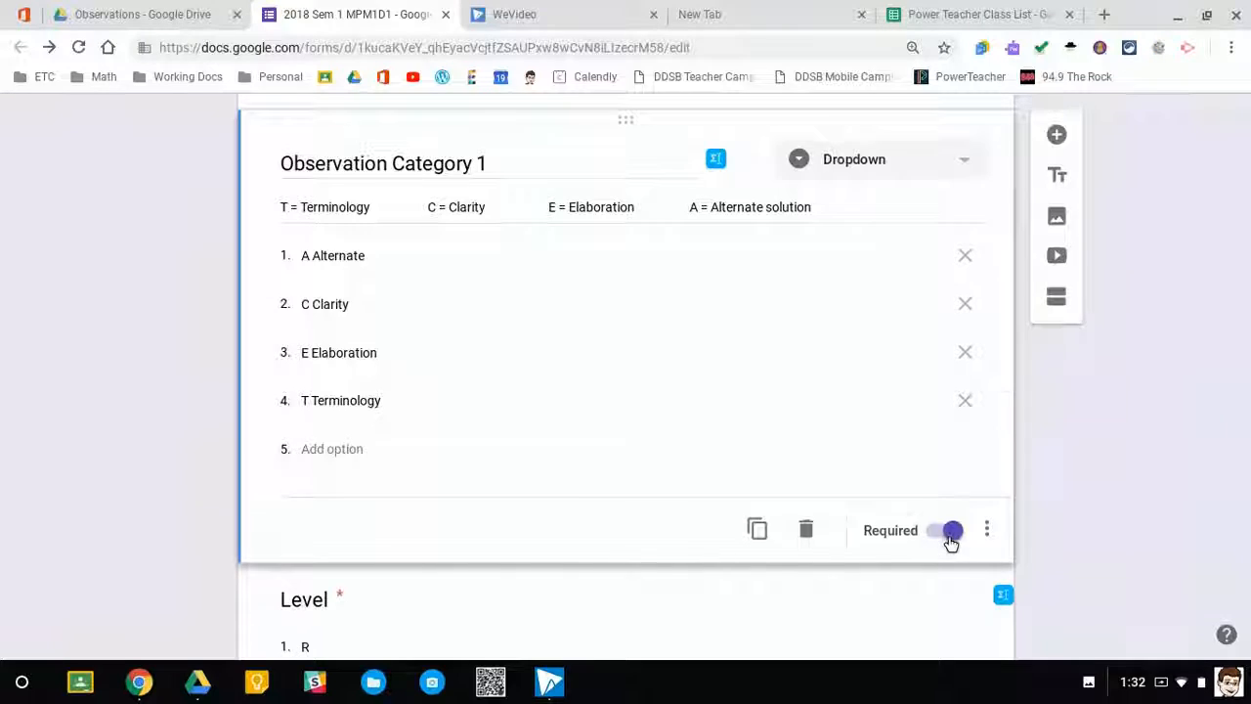
- Title the new question "Comment" as a paragraph question for long answer text
scroll(948, 530, "down", 3)
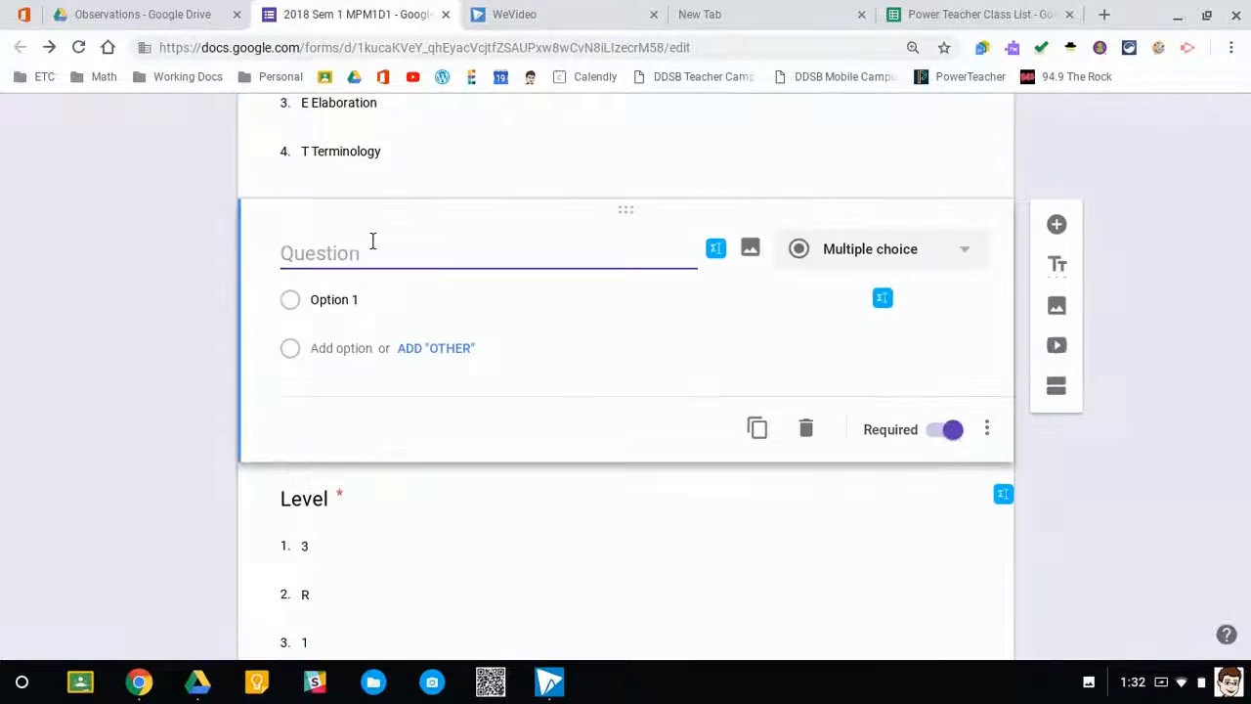
type("Comment")
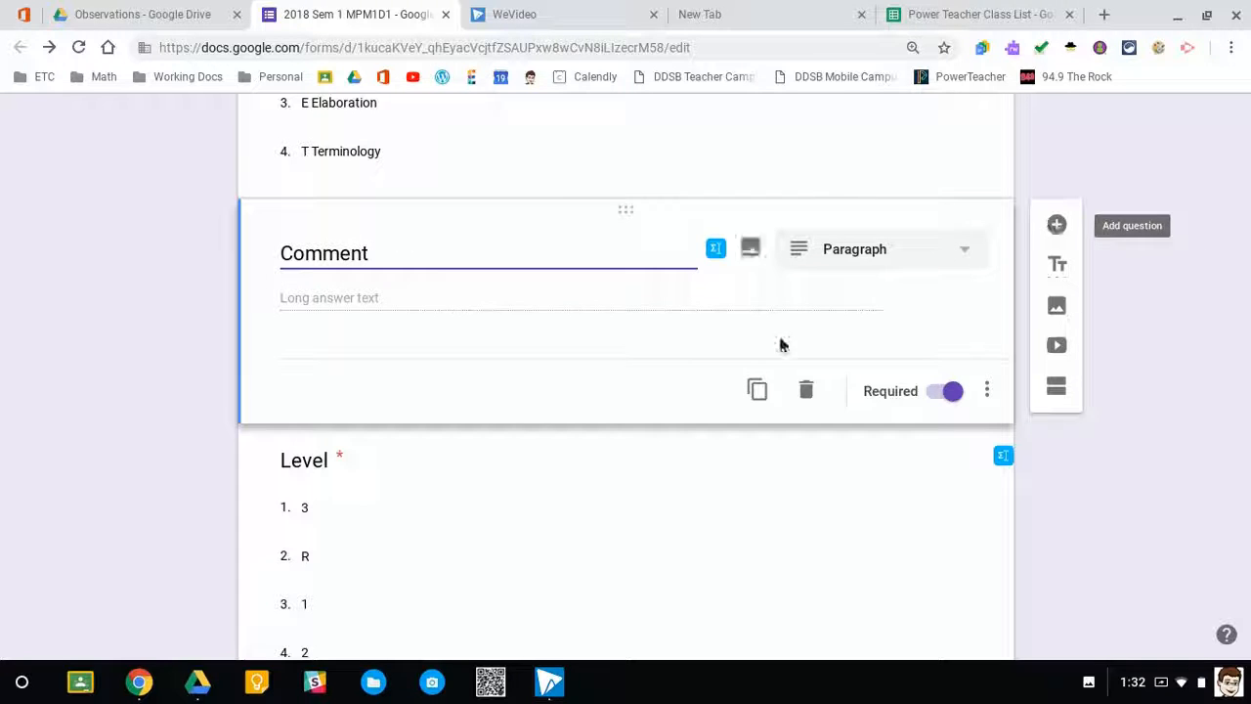
- Add another question after Comment and title it "(Evidence)"
left_click(1057, 225)
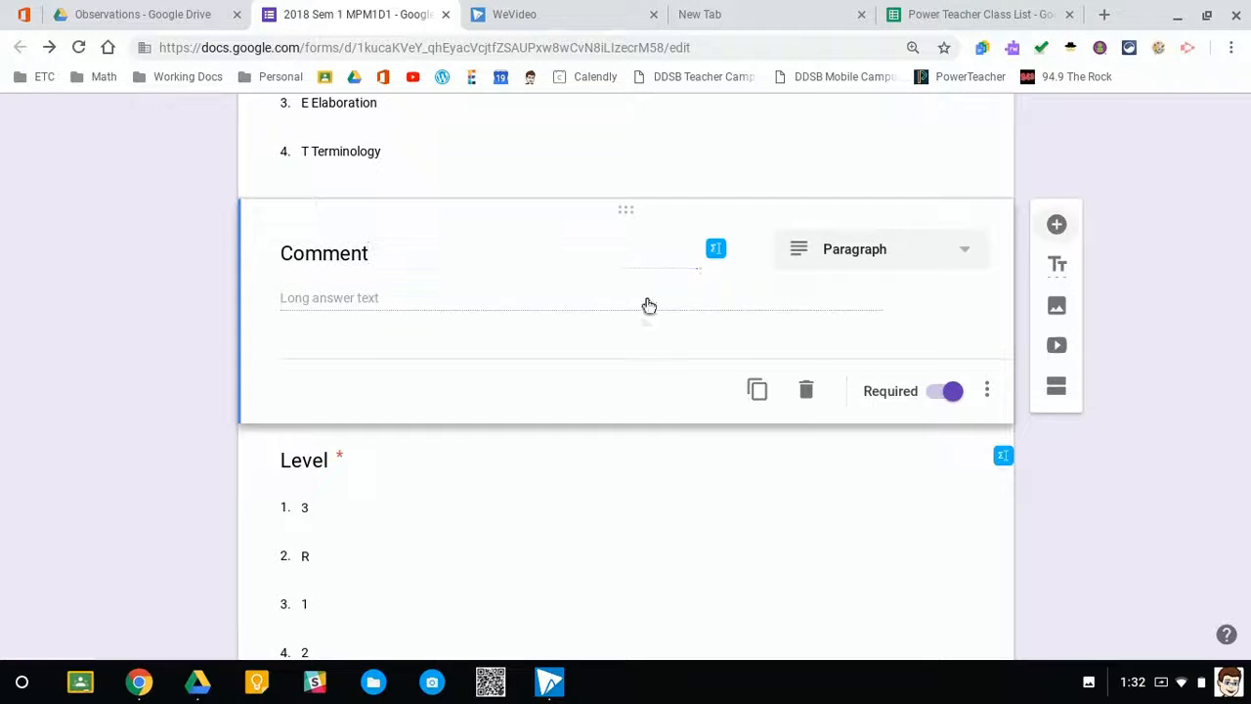
left_click(263, 251)
scroll(271, 342, "down", 2)
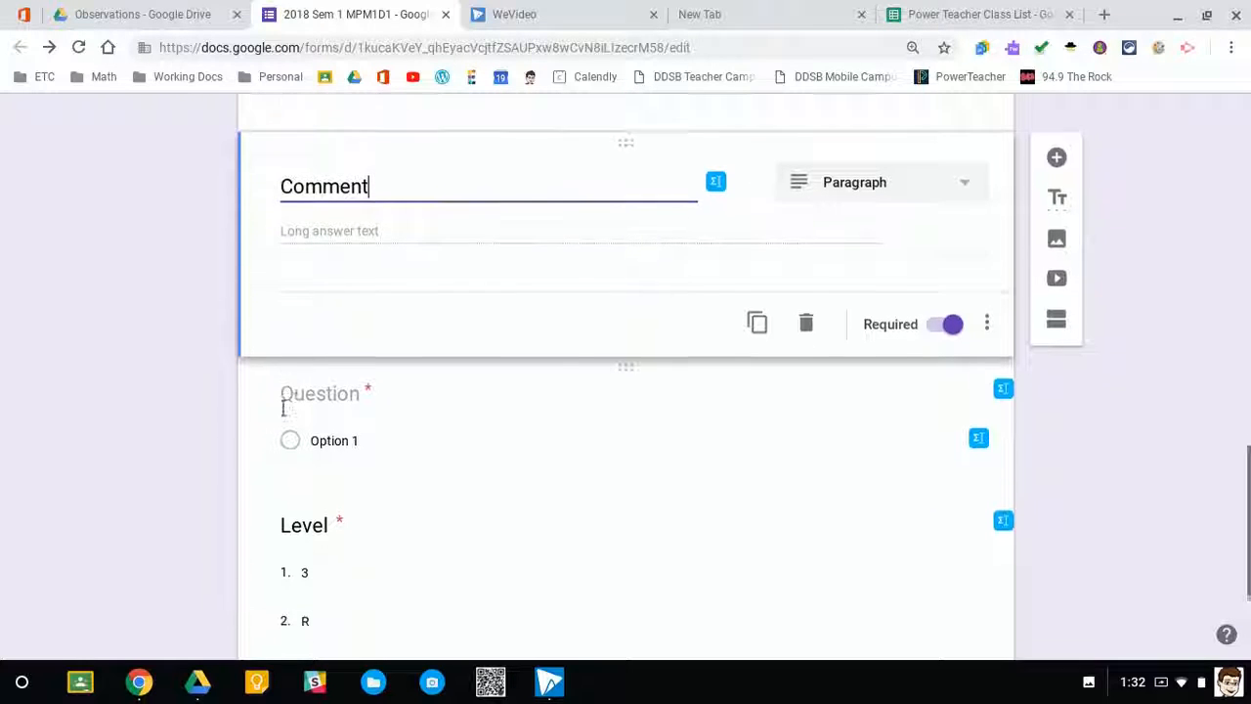
left_click(358, 339)
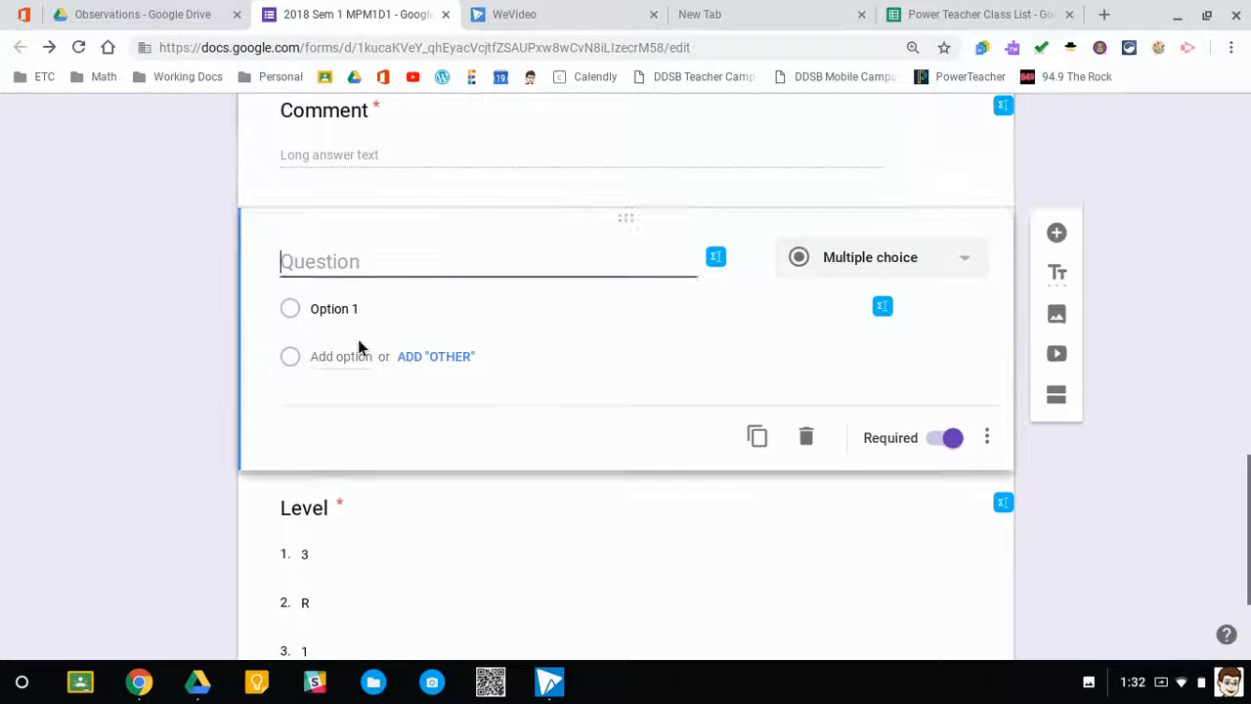
type("File Upload (Evidence")
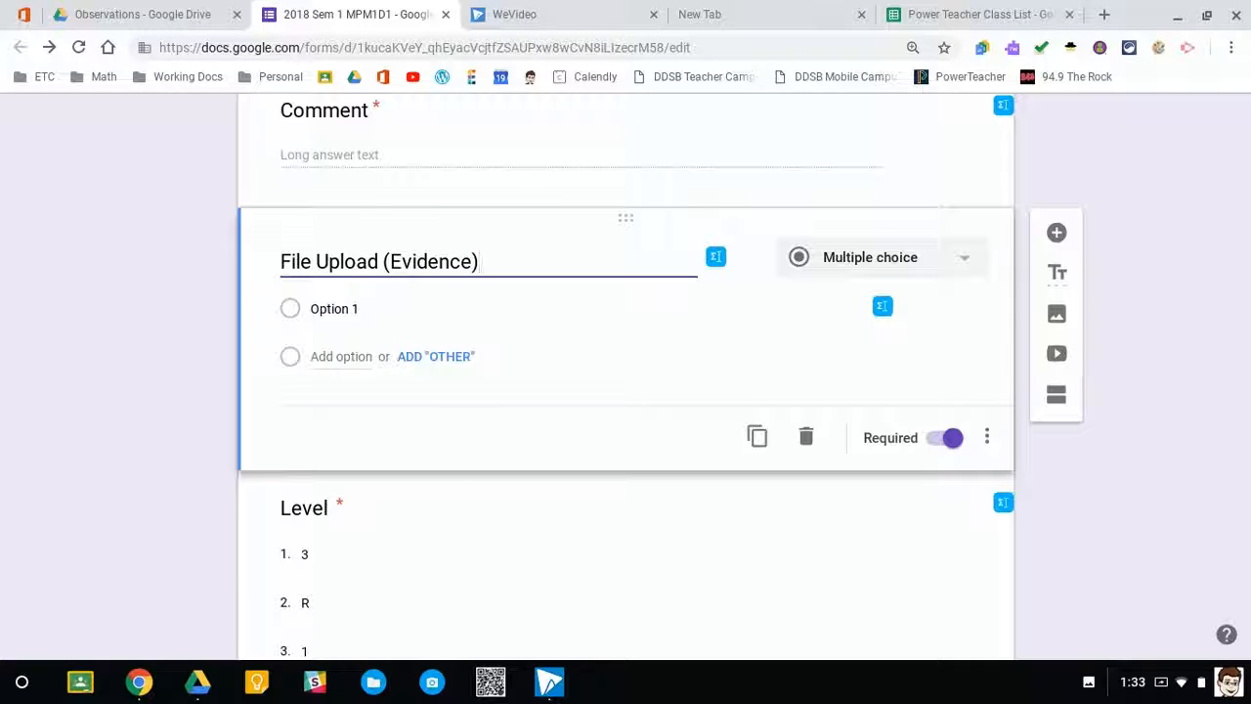
key("BackSpace")
key("BackSpace")
key("BackSpace")
key("BackSpace")
key("BackSpace")
key("BackSpace")
key("BackSpace")
key("BackSpace")
key("BackSpace")
key("BackSpace")
key("BackSpace")
key("BackSpace")
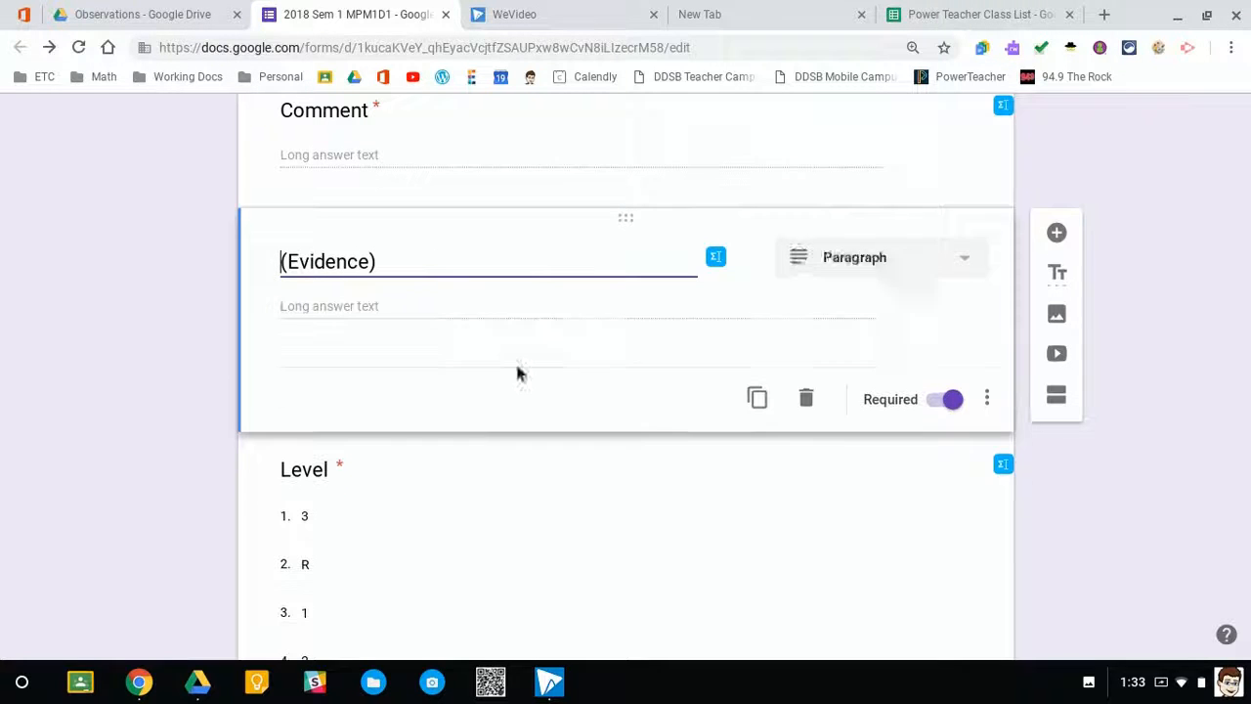
- Make the (Evidence) question a file upload, accept uploads to Drive, and make the question optional
left_click(969, 262)
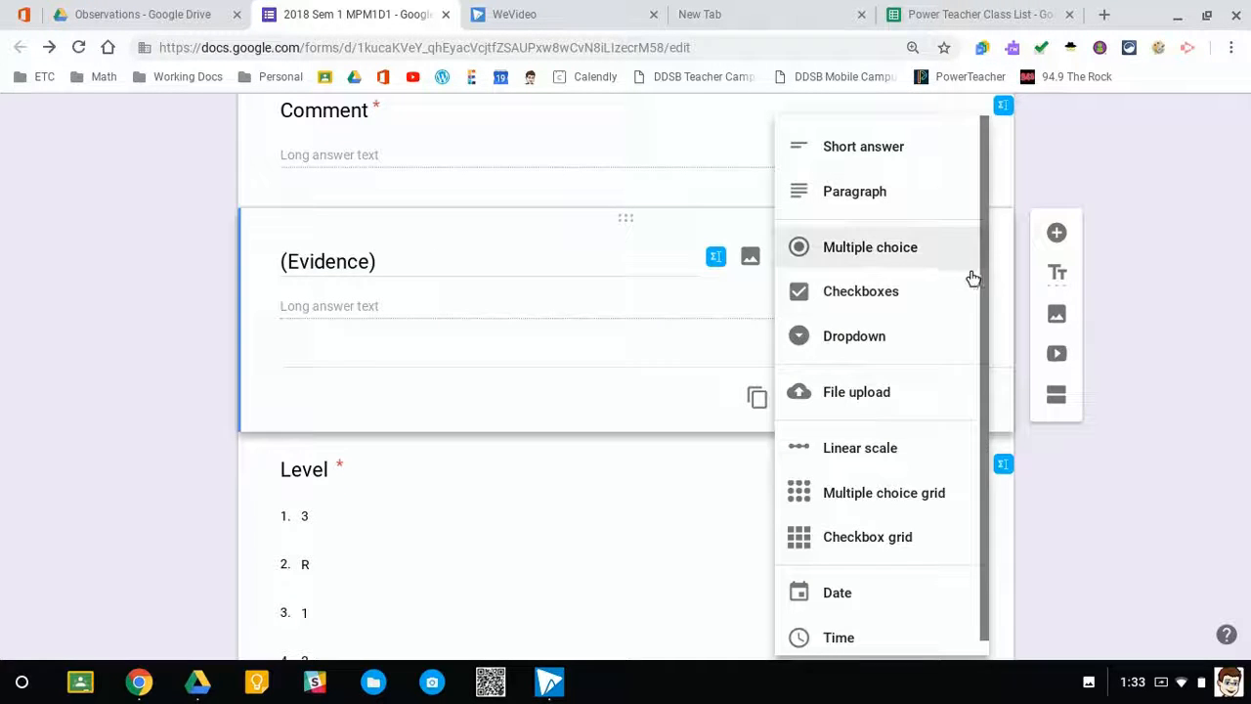
left_click(856, 393)
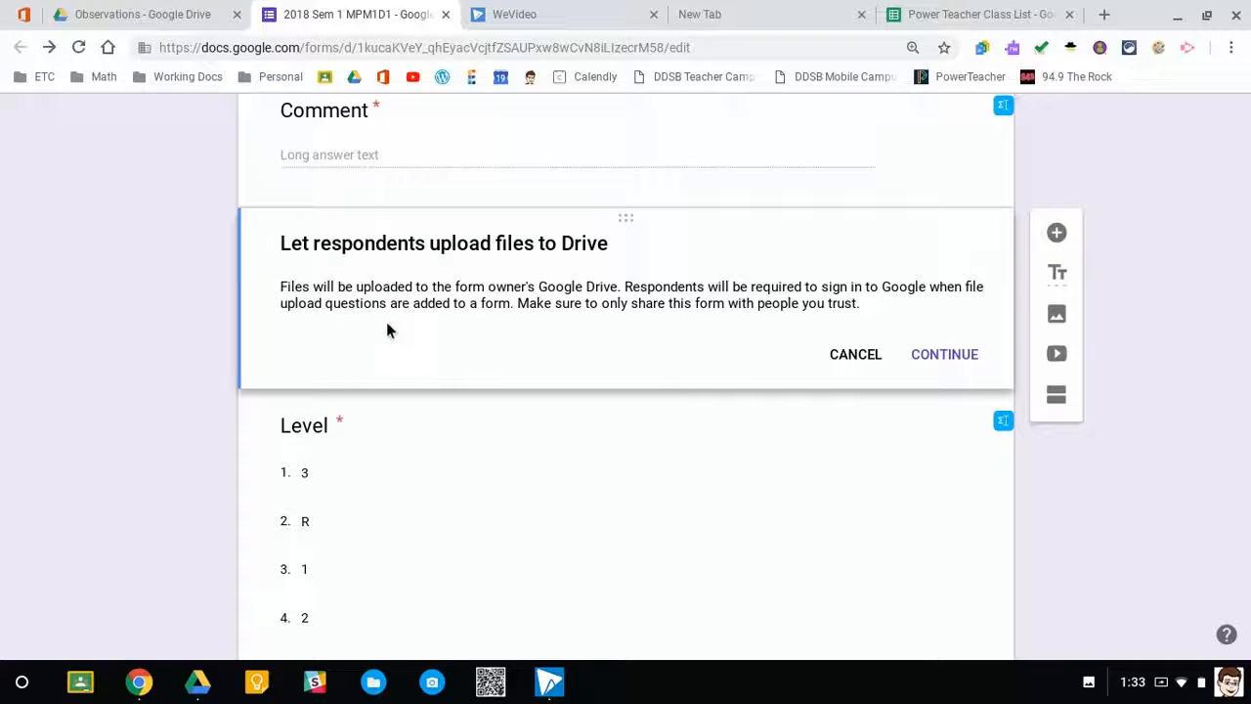
left_click(957, 361)
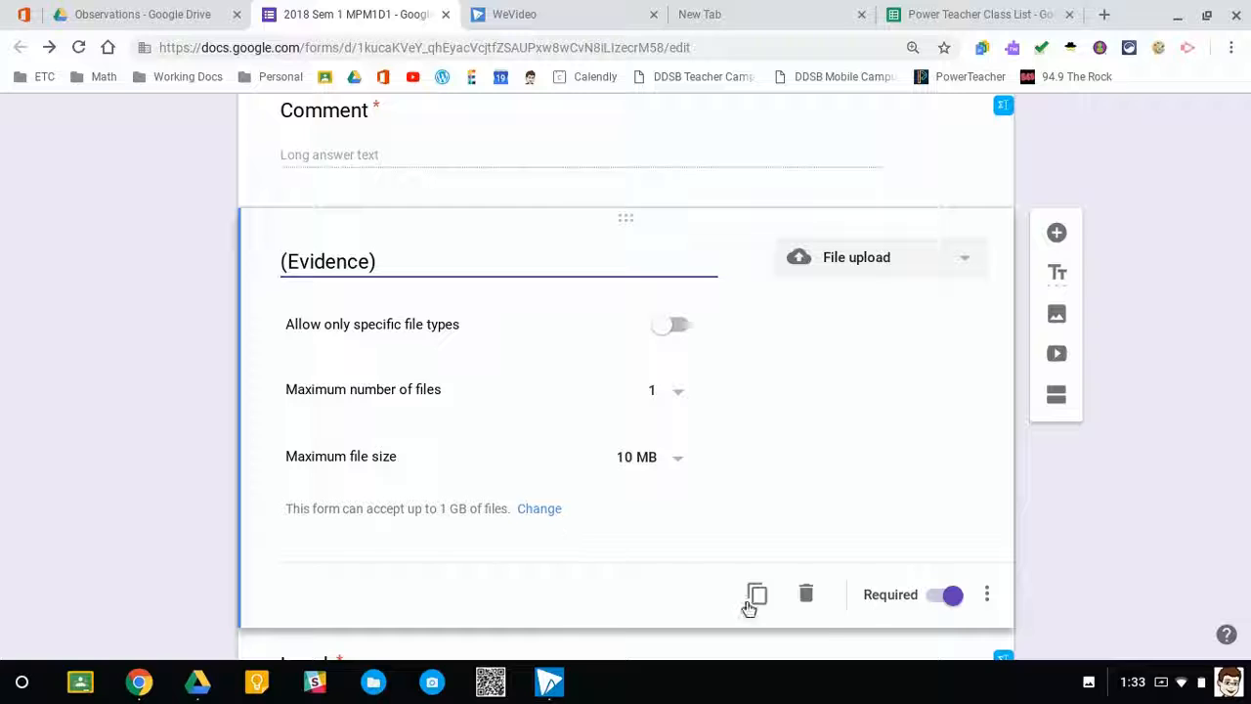
left_click(944, 598)
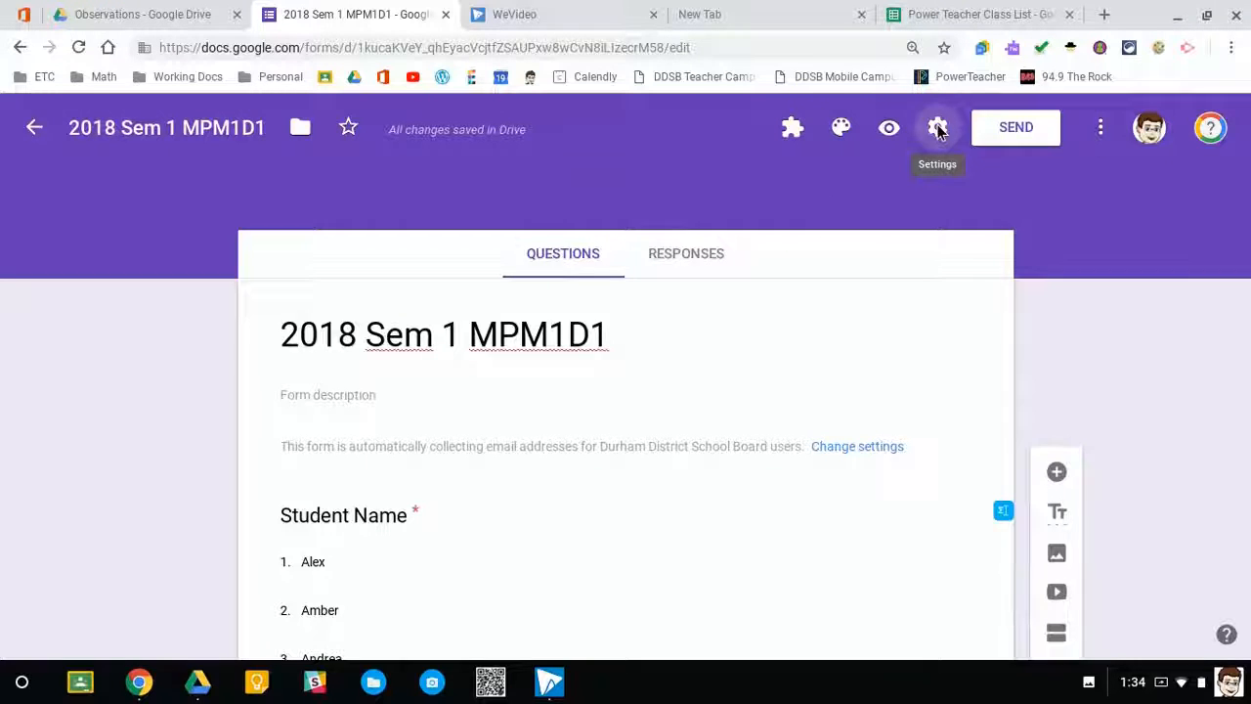
- In the form settings, turn off collecting email addresses and the restriction to Durham District School Board users
left_click(938, 131)
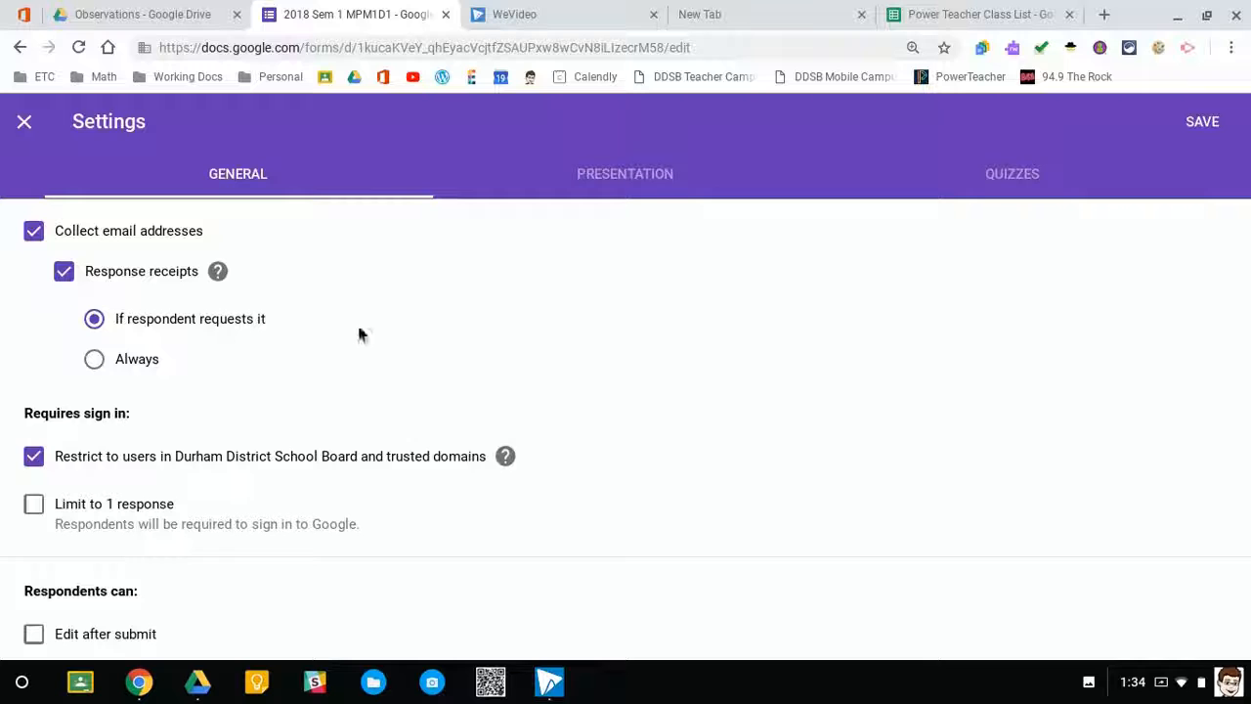
left_click(34, 231)
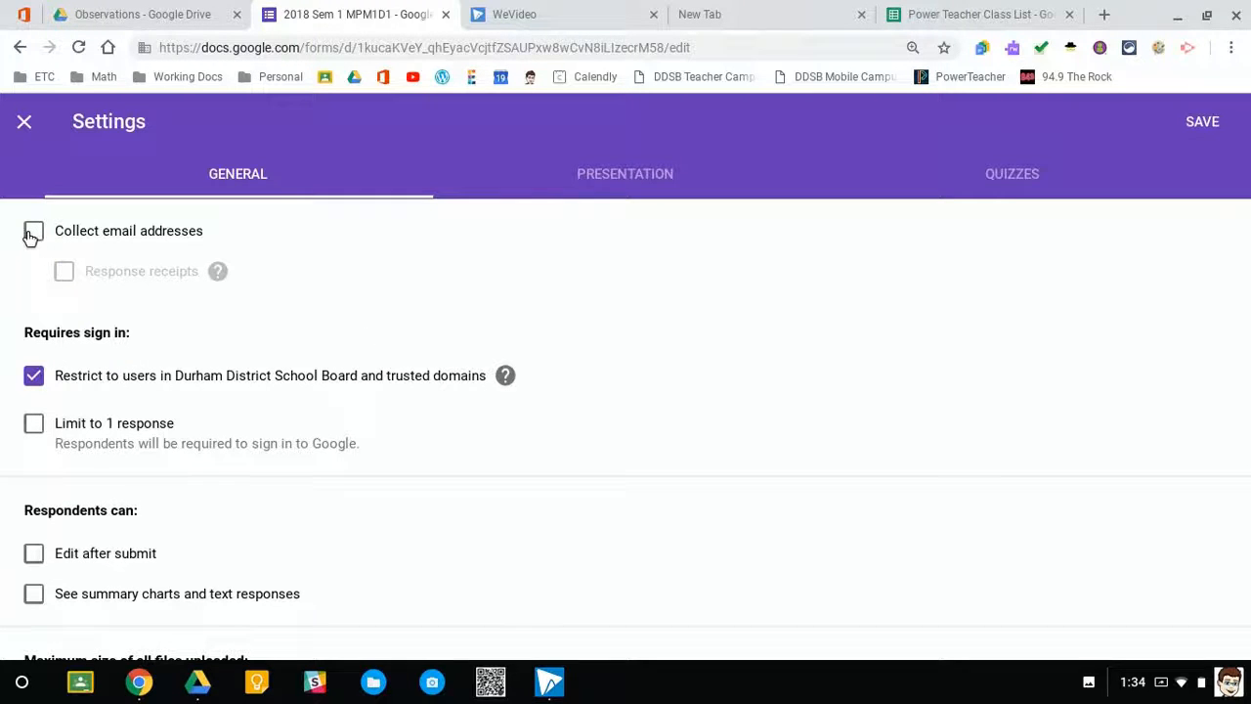
left_click(34, 382)
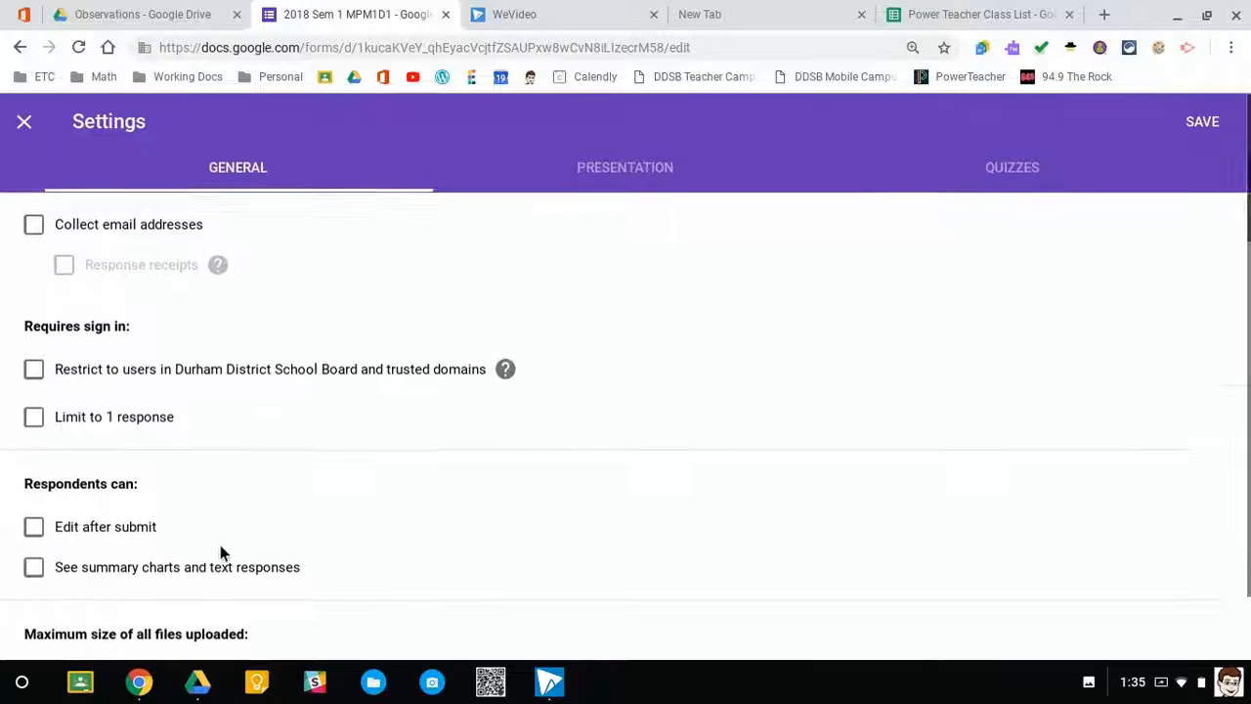
scroll(239, 552, "down", 2)
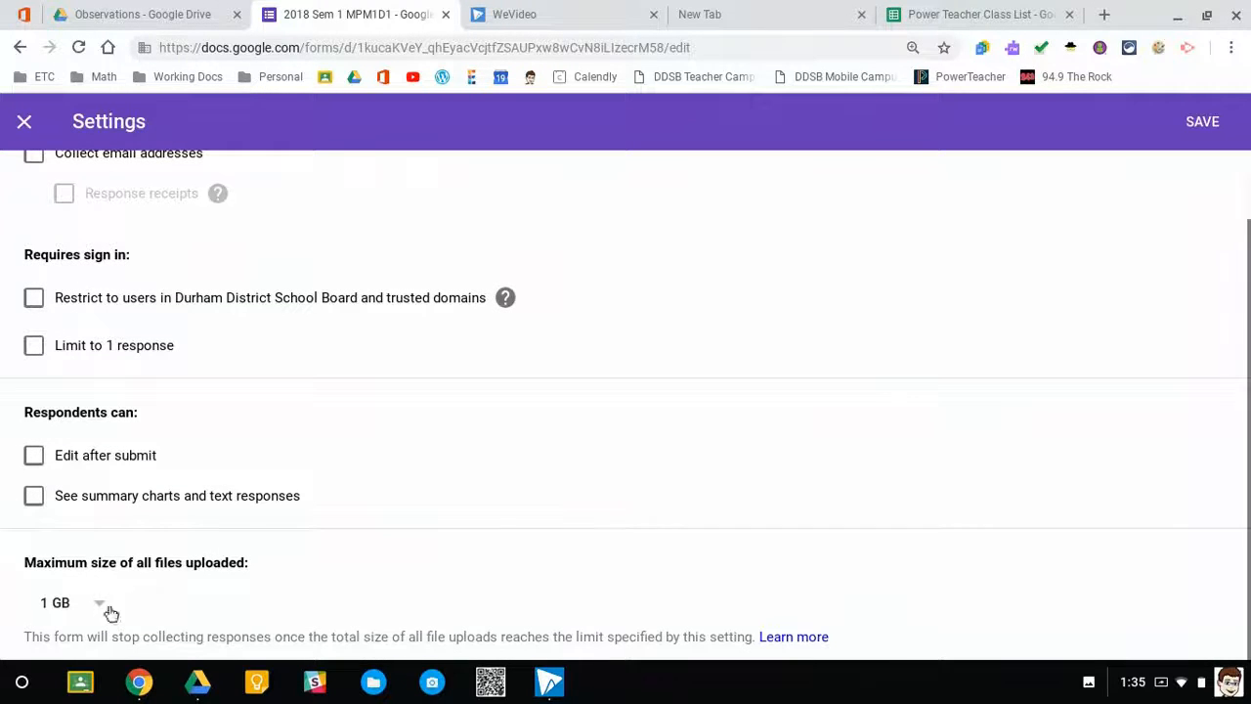
scroll(451, 525, "up", 2)
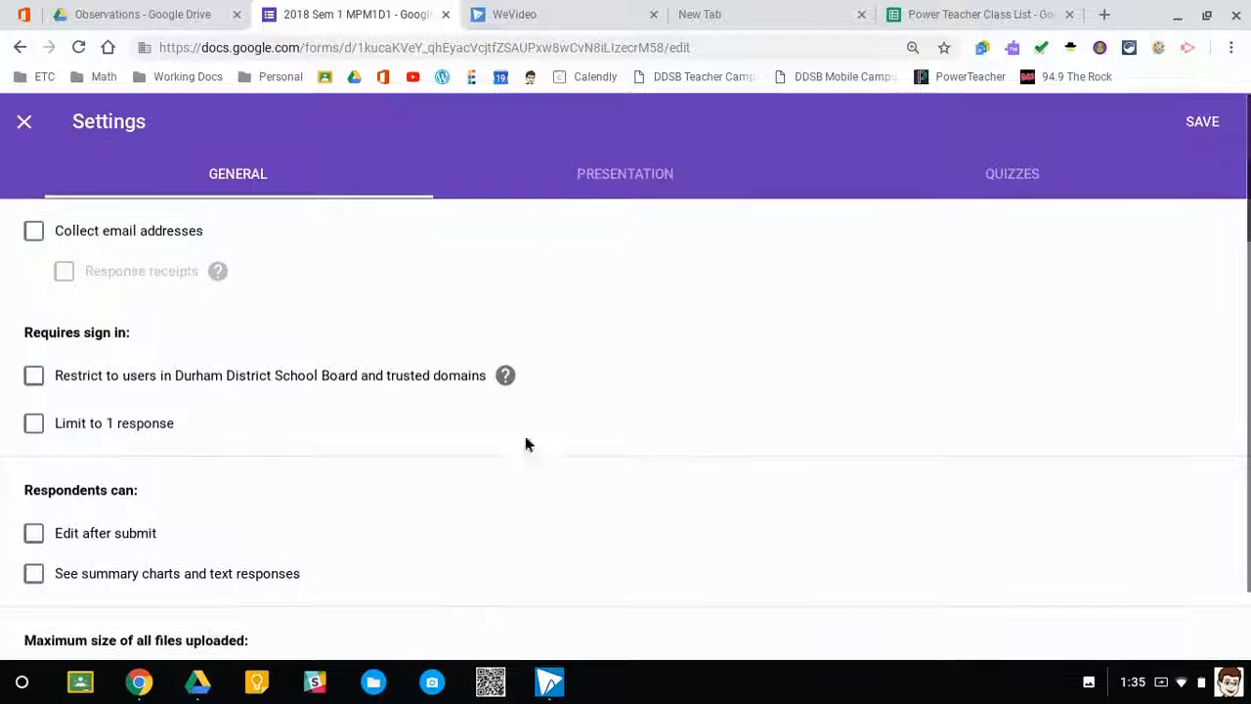
- Review the form's presentation settings and confirmation message field, and save the settings
left_click(606, 181)
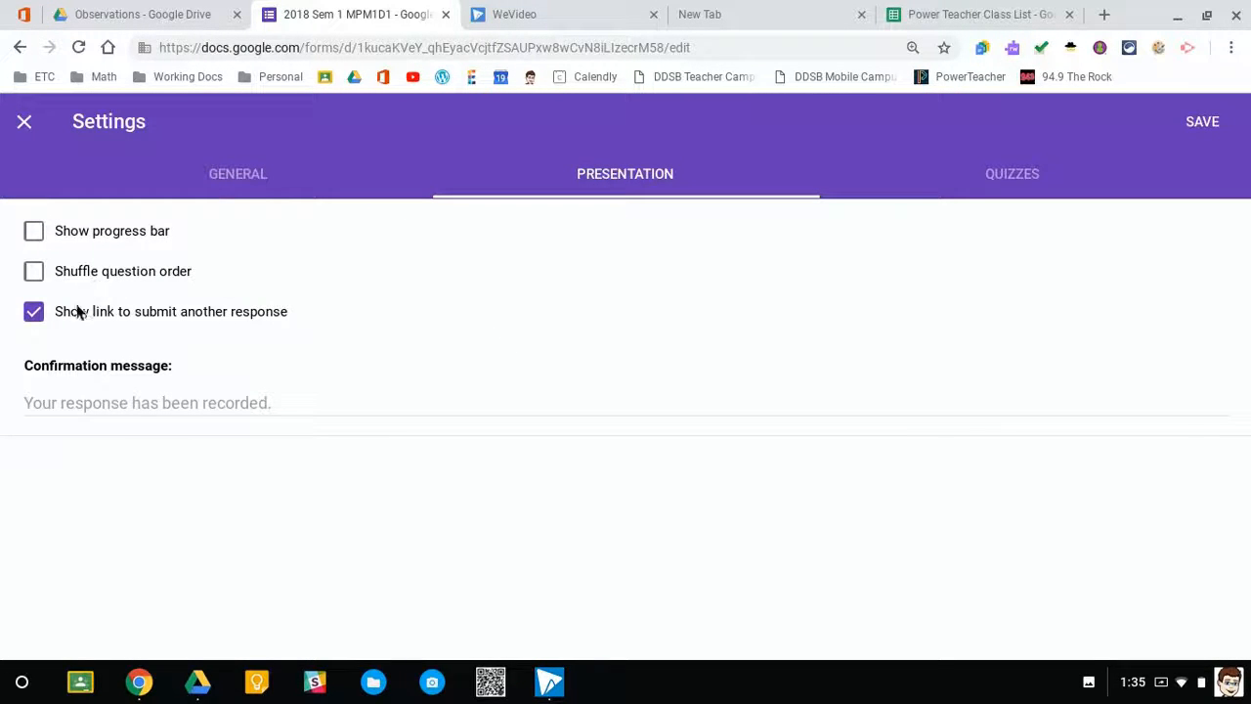
left_click(32, 403)
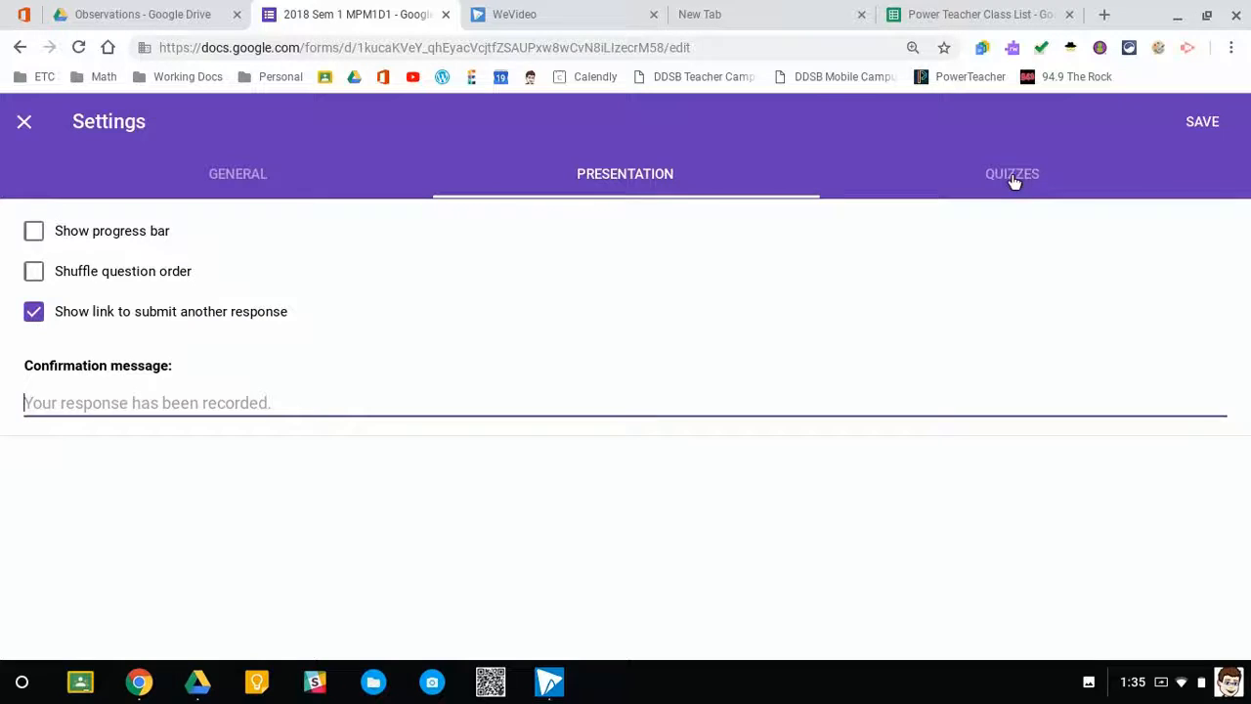
left_click(1204, 122)
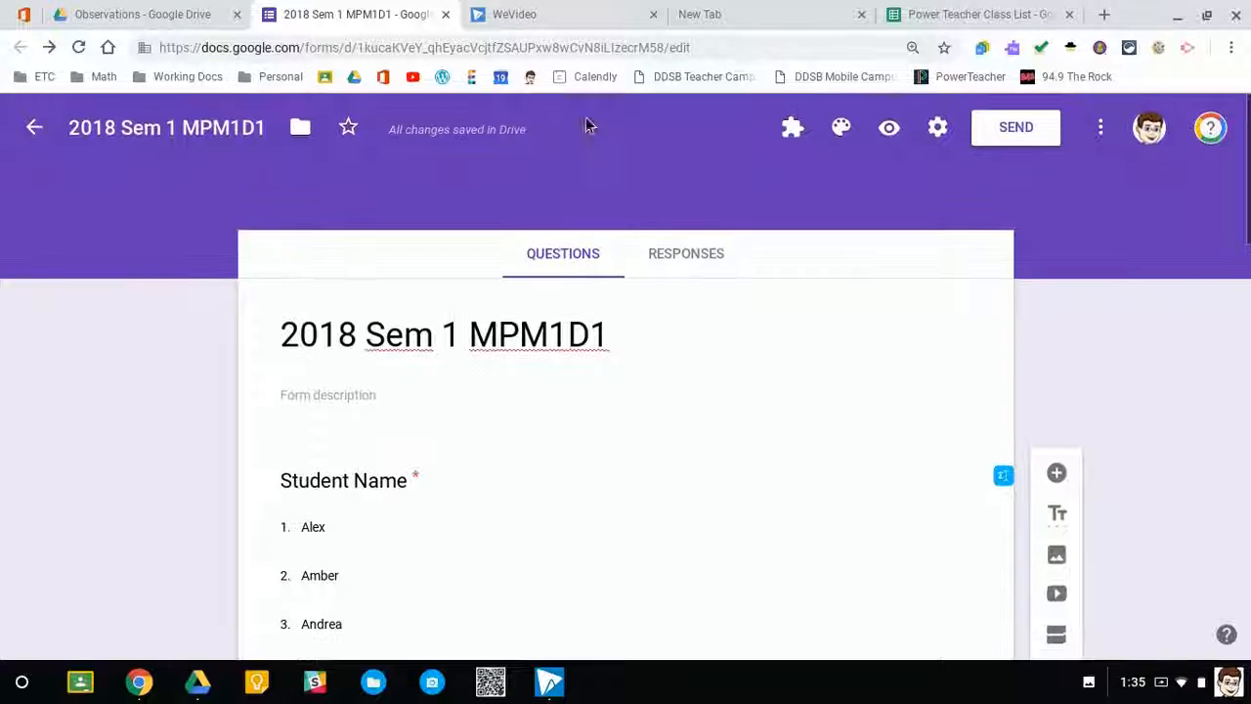
- Preview the form and choose a student from the Student Name dropdown for a test response
left_click(888, 130)
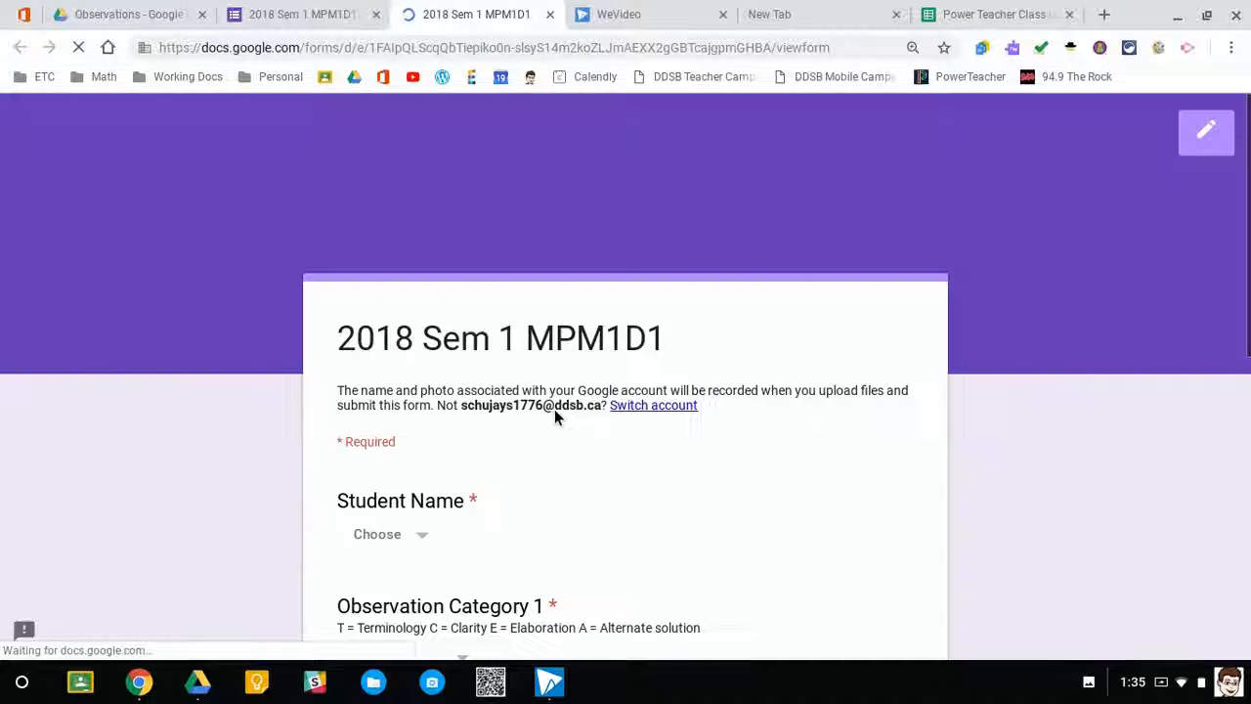
left_click(421, 449)
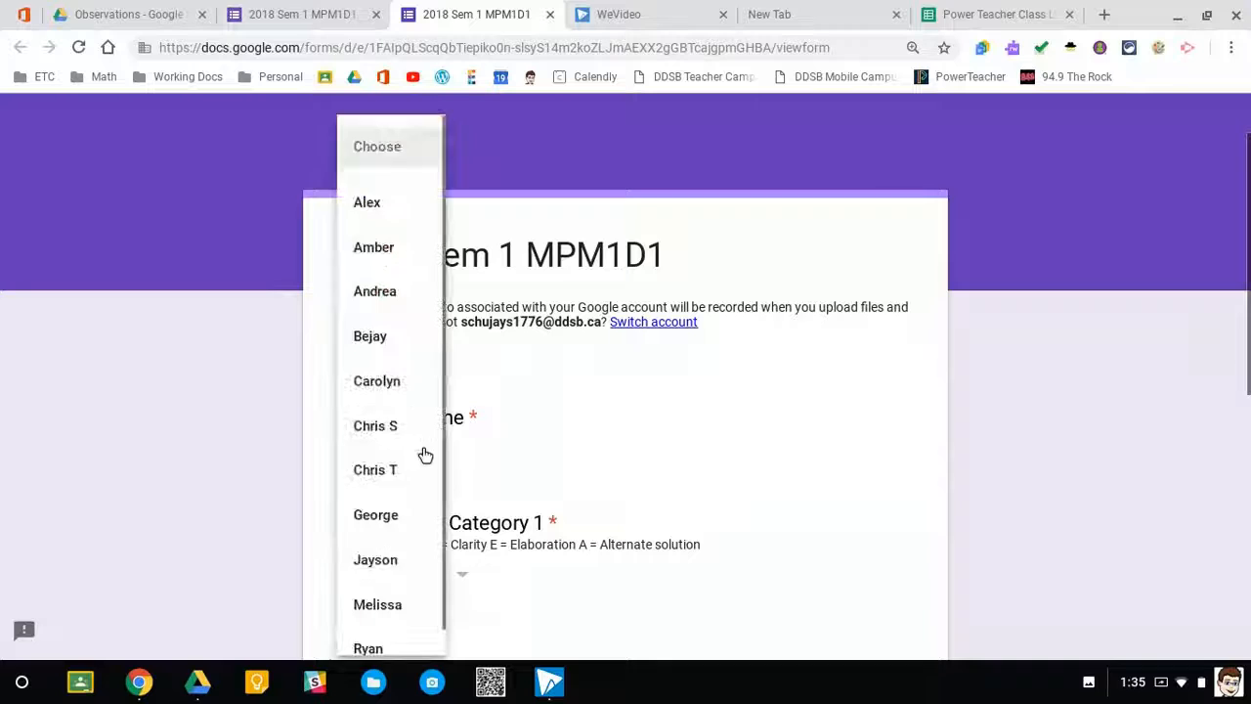
left_click(382, 433)
scroll(562, 449, "down", 2)
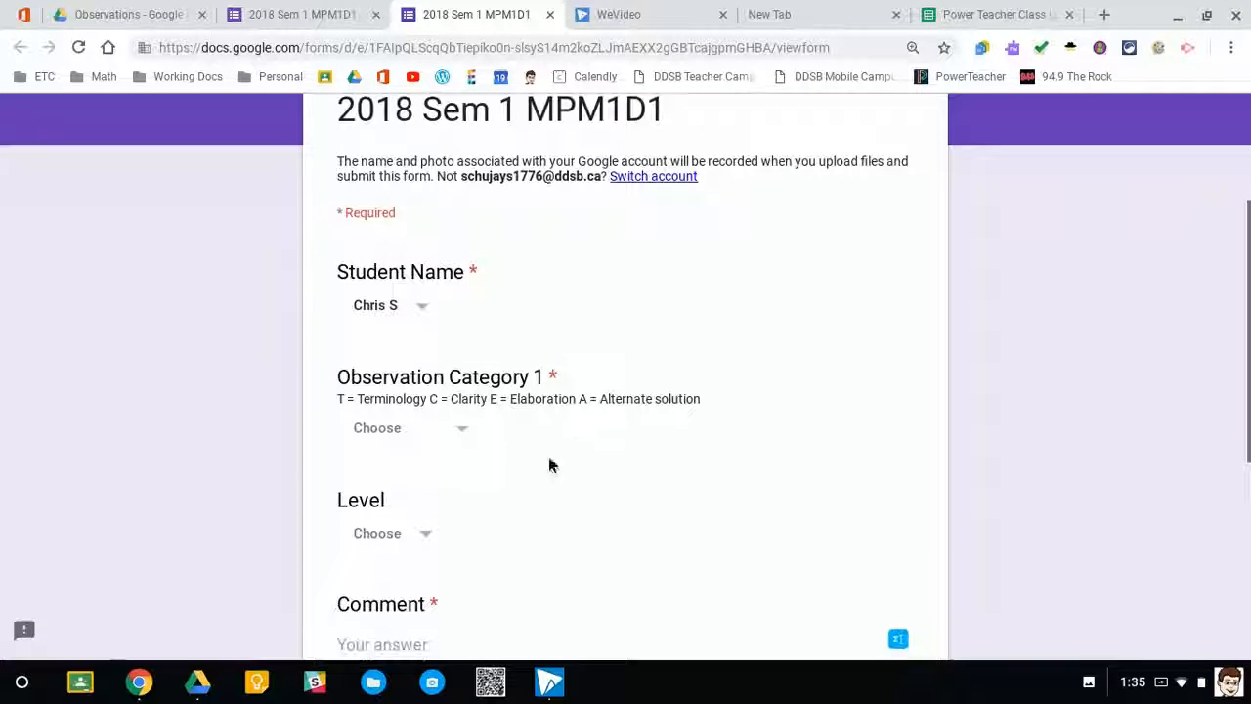
- Set Observation Category 1 to "A Alternate" and Level to 4 in the test response
left_click(455, 435)
left_click(427, 473)
scroll(590, 466, "down", 3)
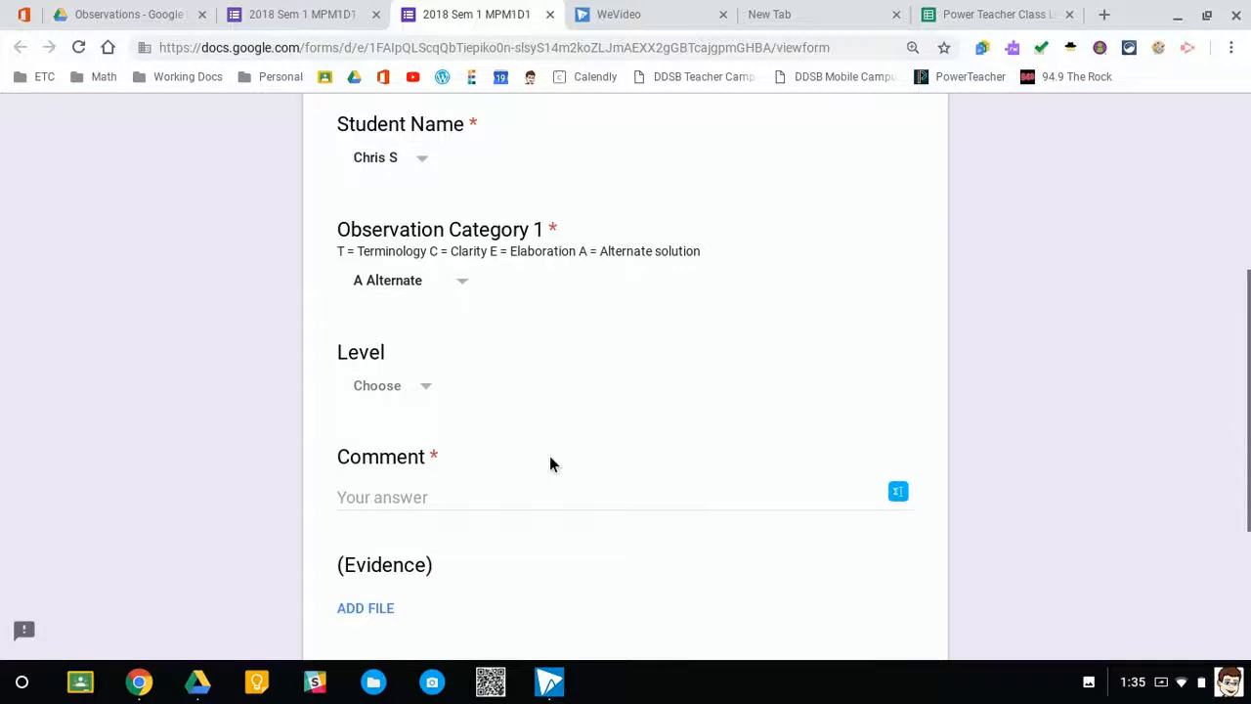
left_click(428, 365)
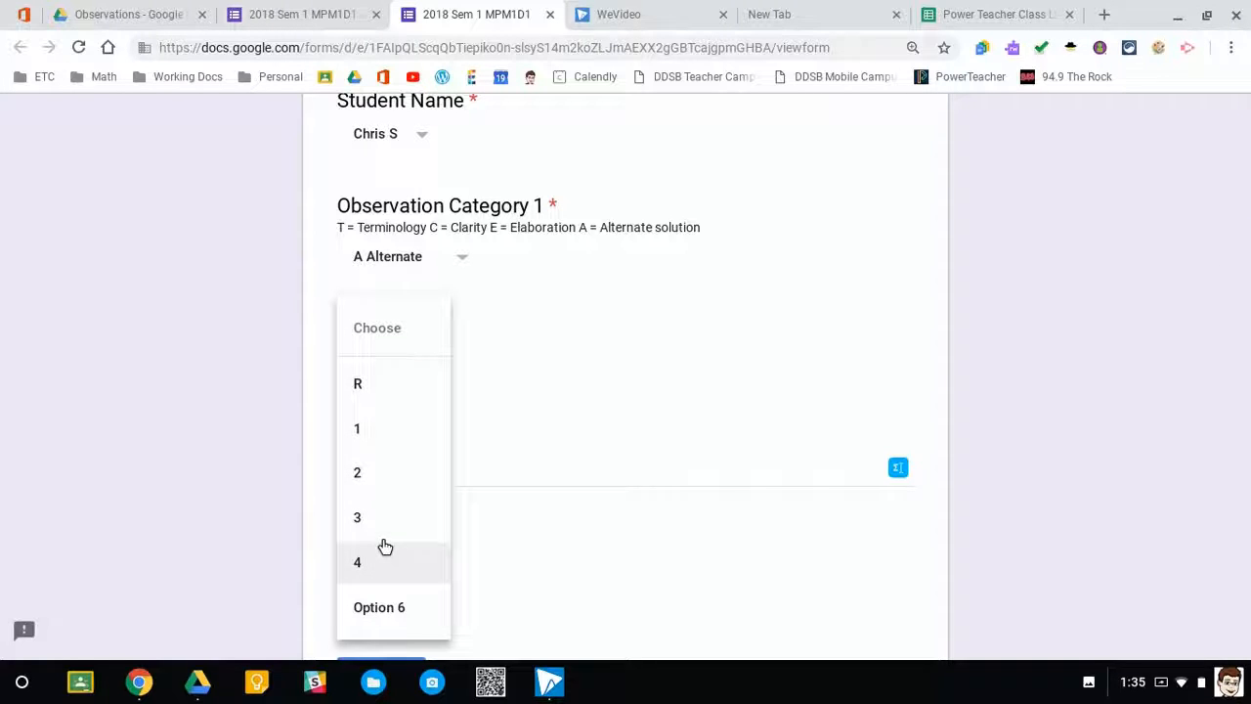
left_click(401, 564)
scroll(423, 542, "down", 2)
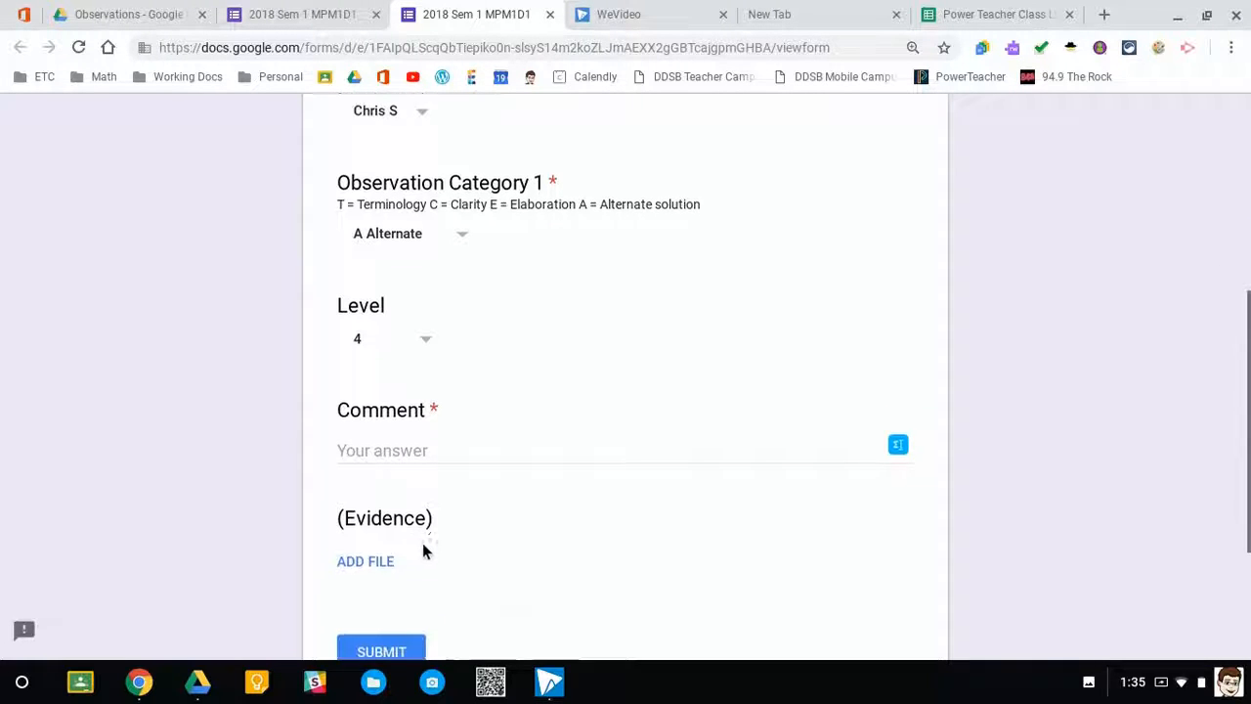
- Enter the comment "Well done", submit the test response, and start another response
left_click(404, 351)
type("Well done")
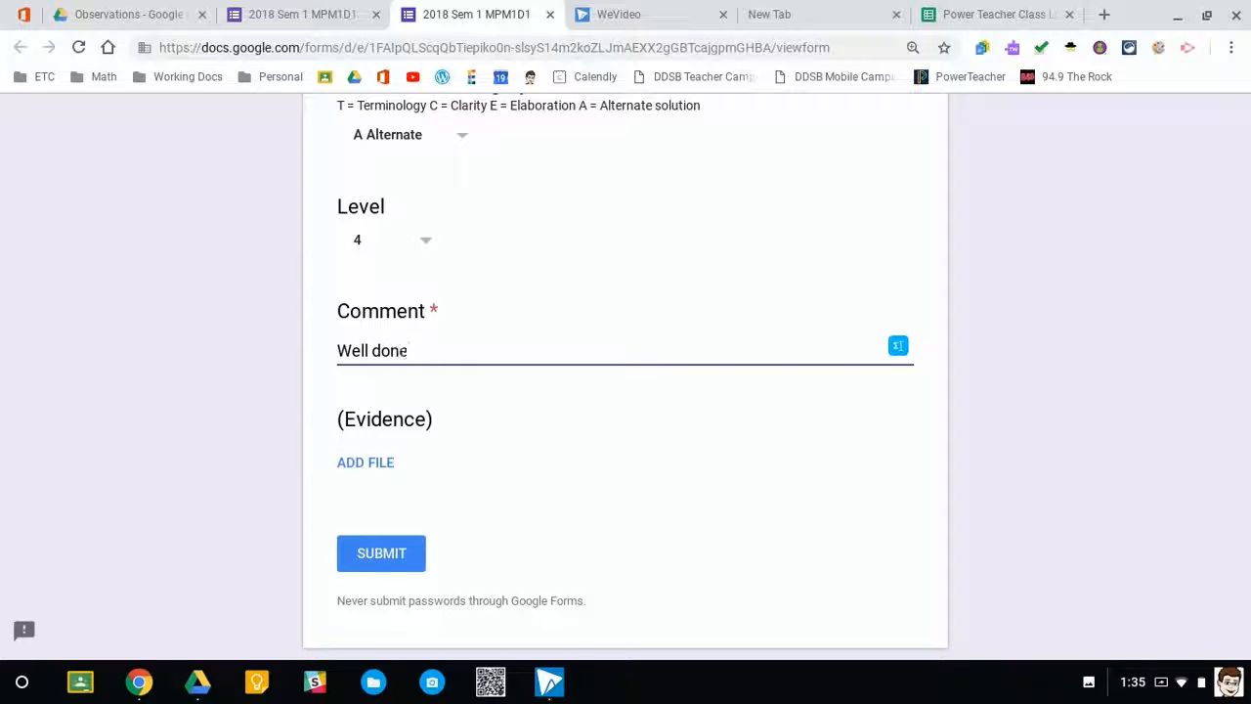
left_click(372, 559)
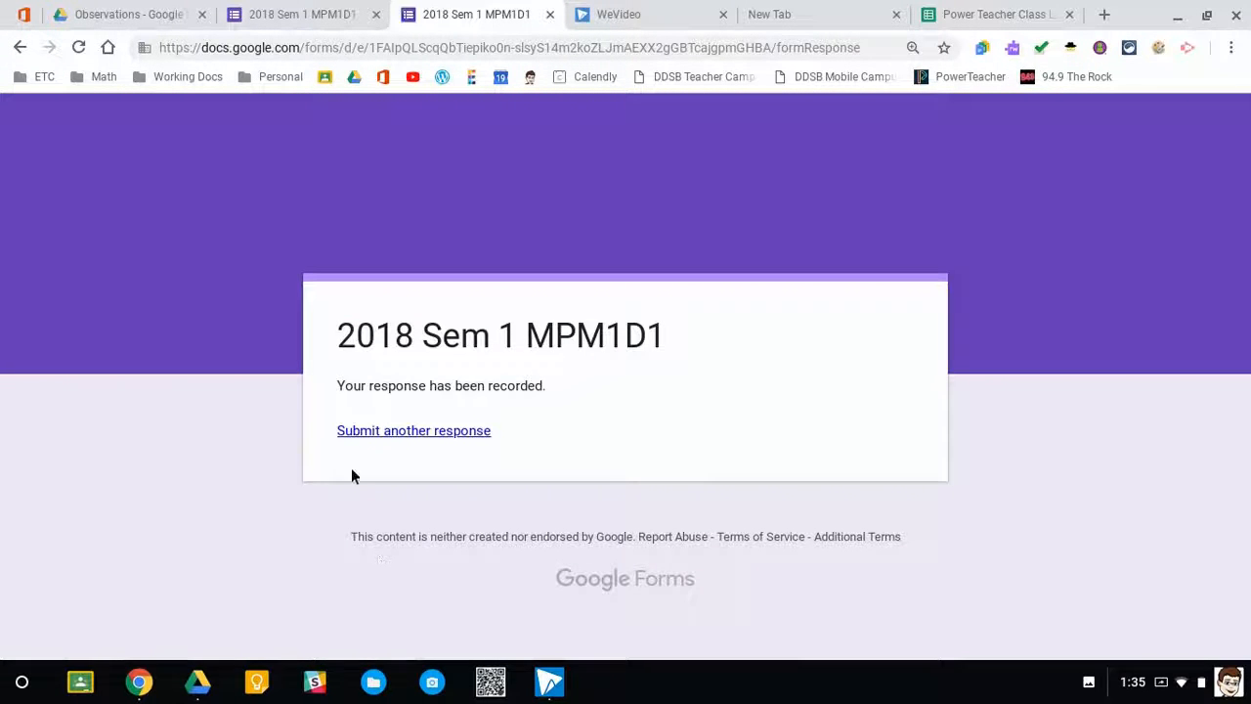
left_click(378, 437)
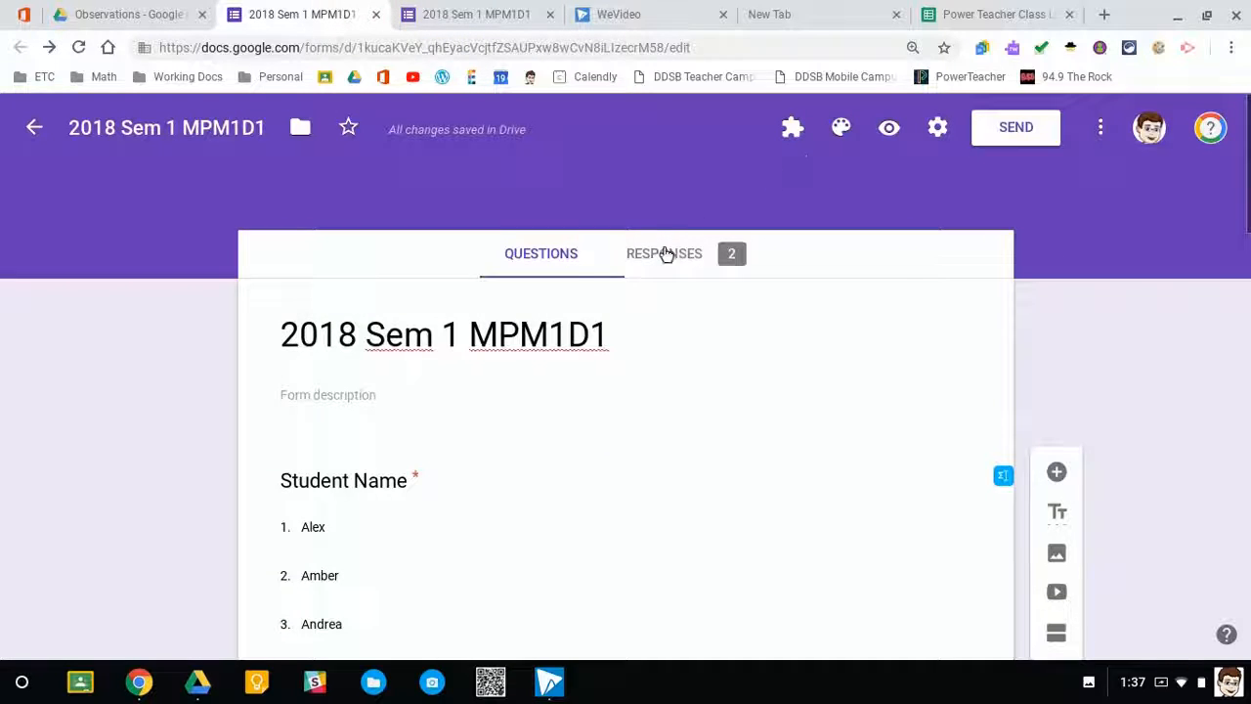
- Open the form's responses and create a new spreadsheet as their destination
left_click(661, 260)
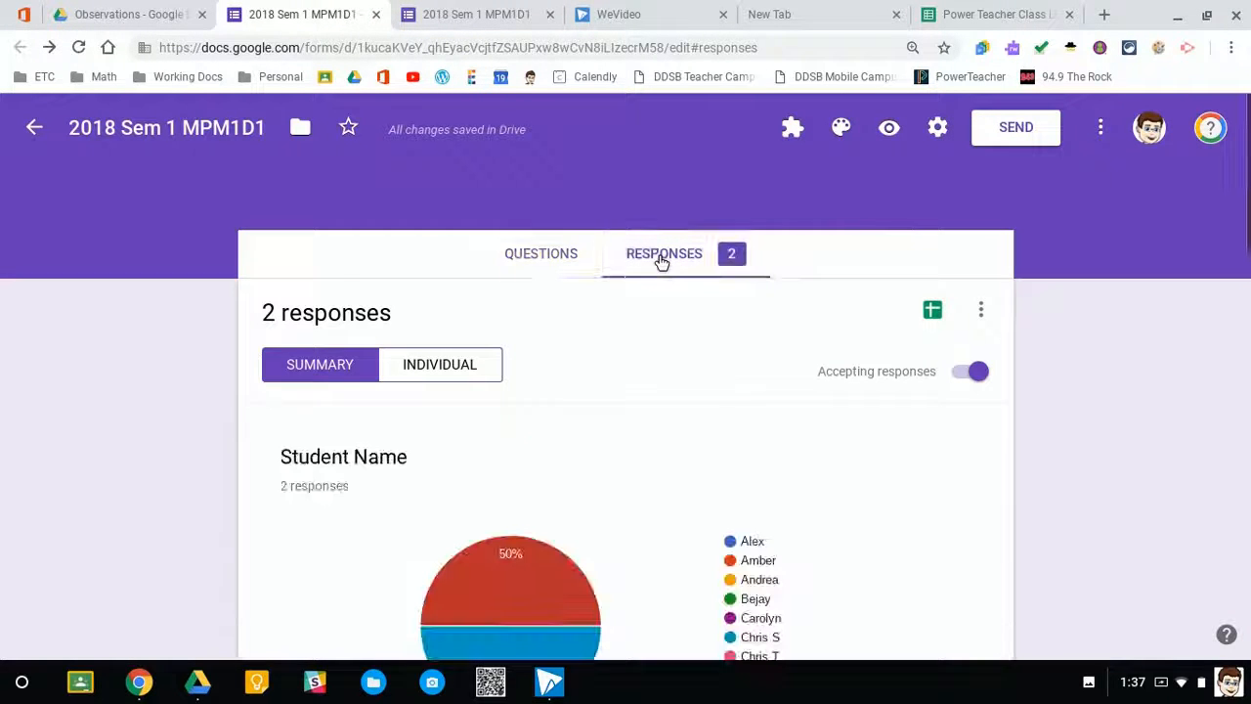
left_click(933, 313)
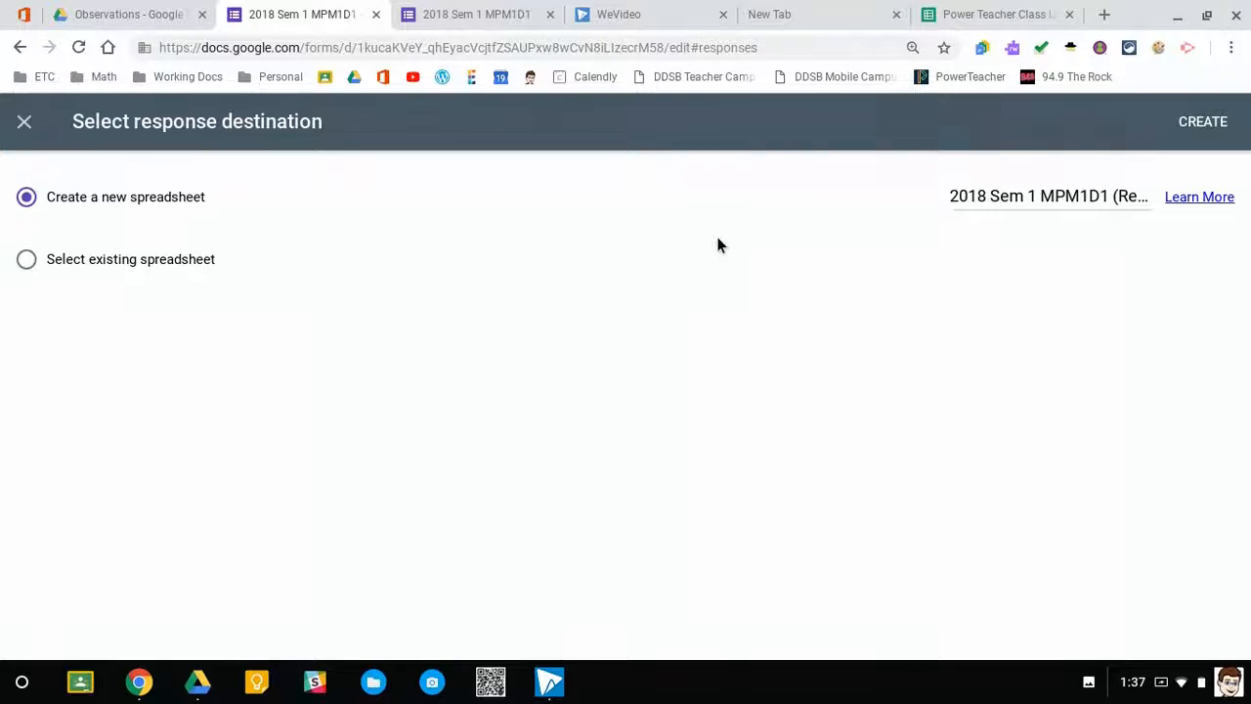
left_click(1068, 200)
left_click(1201, 123)
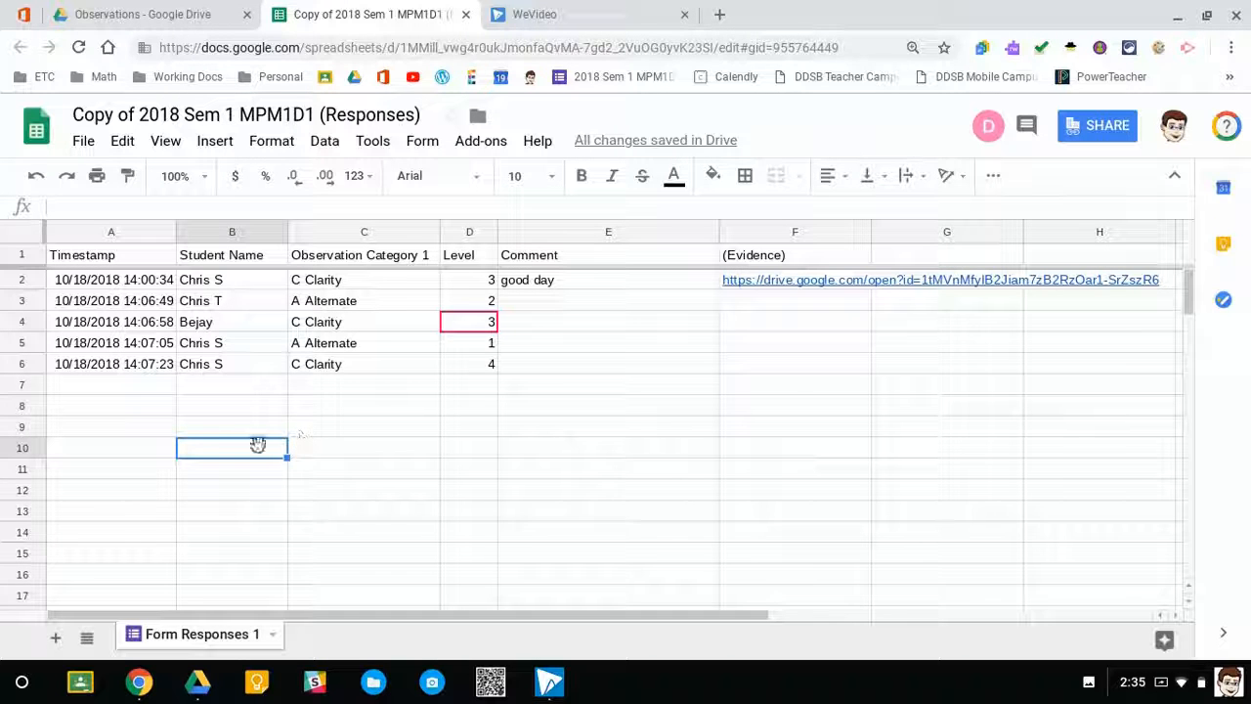
- Start a range sort of the entire response sheet, treating the first row as headers and sorting by Student Name
left_click(22, 234)
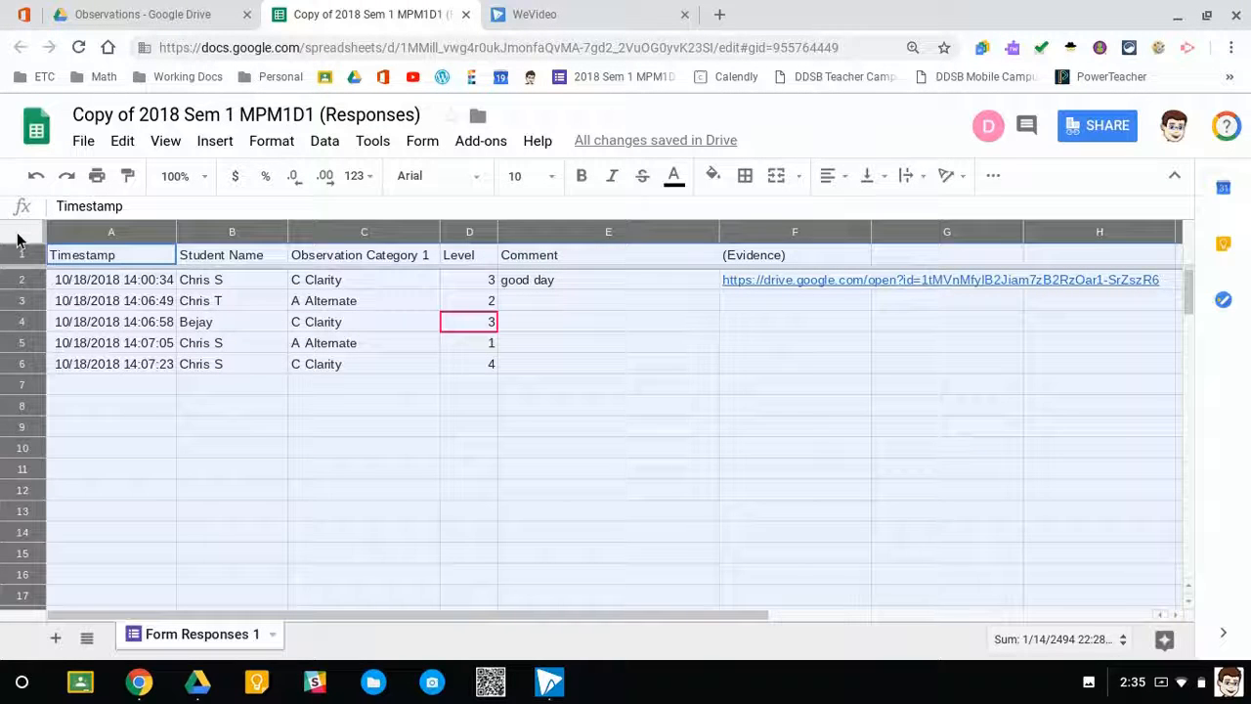
left_click(324, 146)
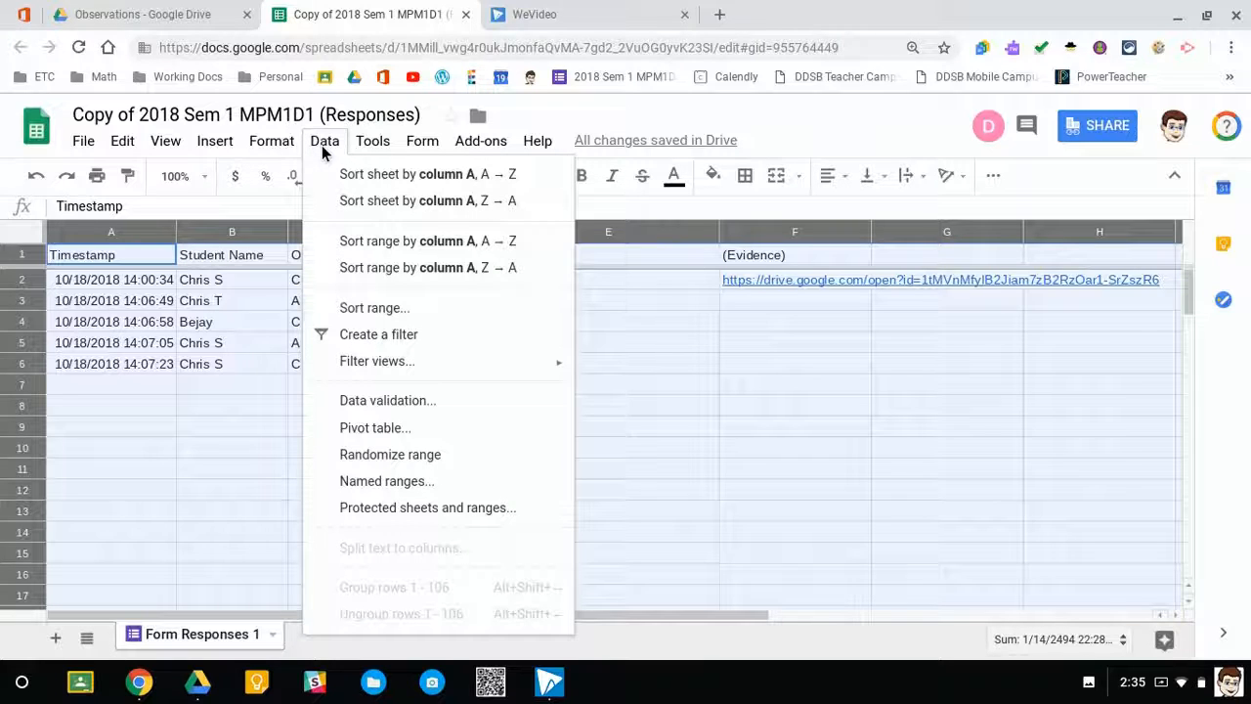
left_click(371, 311)
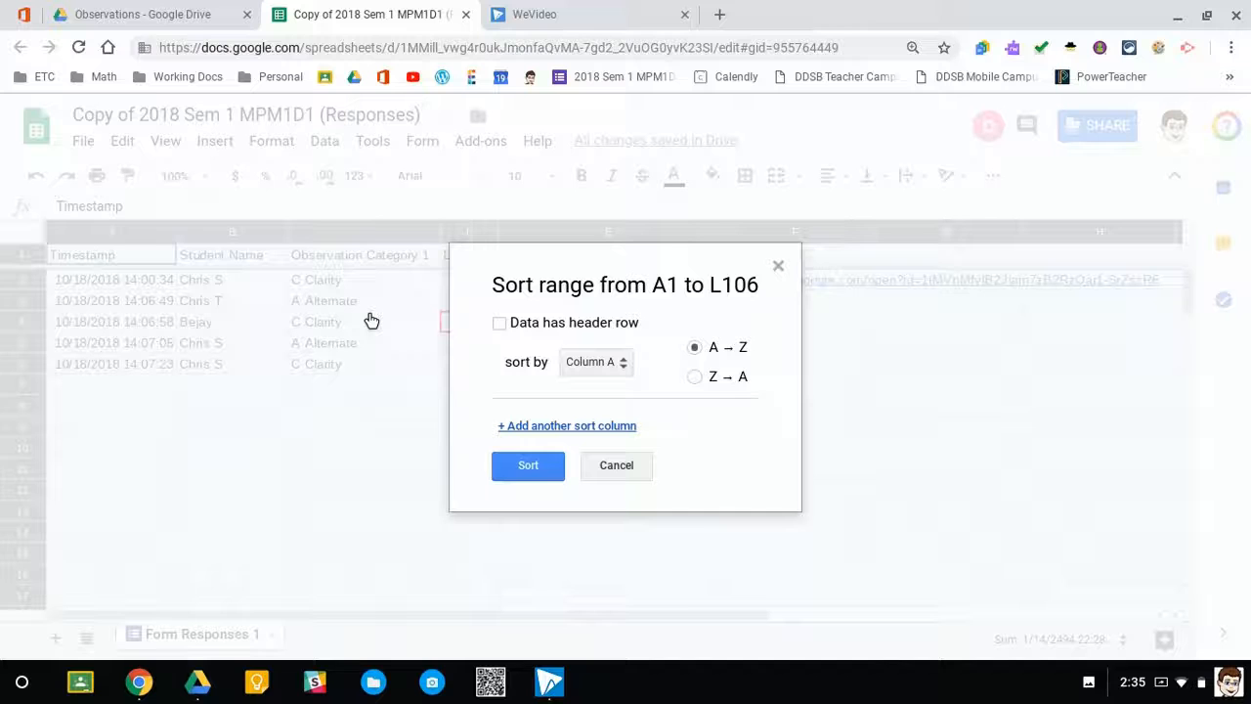
left_click(498, 323)
left_click(630, 371)
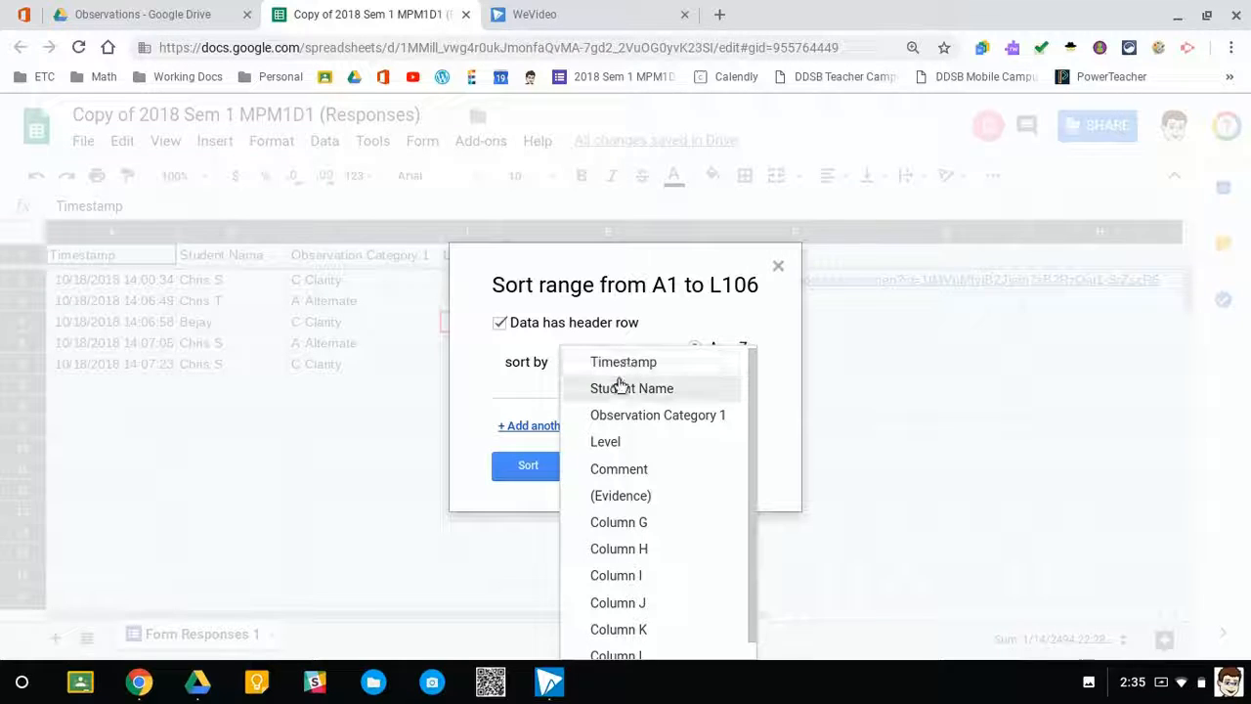
left_click(608, 393)
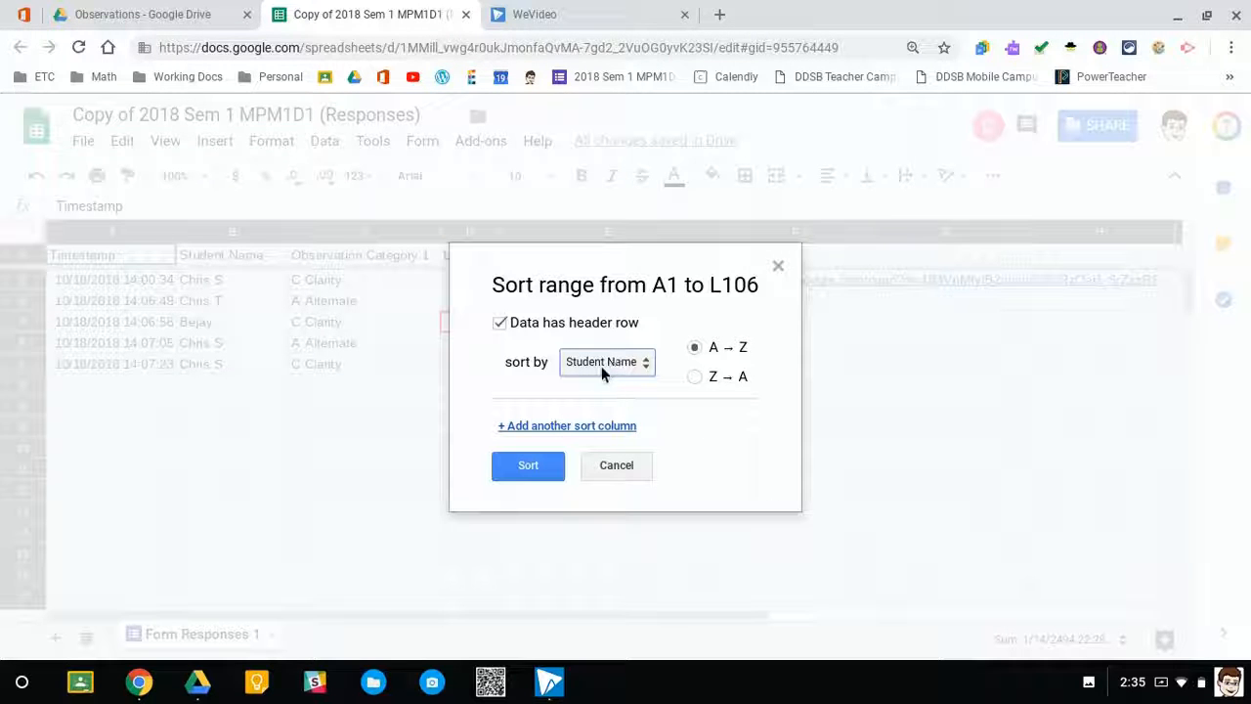
- Add Observation Category 1 in A → Z order as the second sort level, add another sort column, and run the sort
left_click(580, 428)
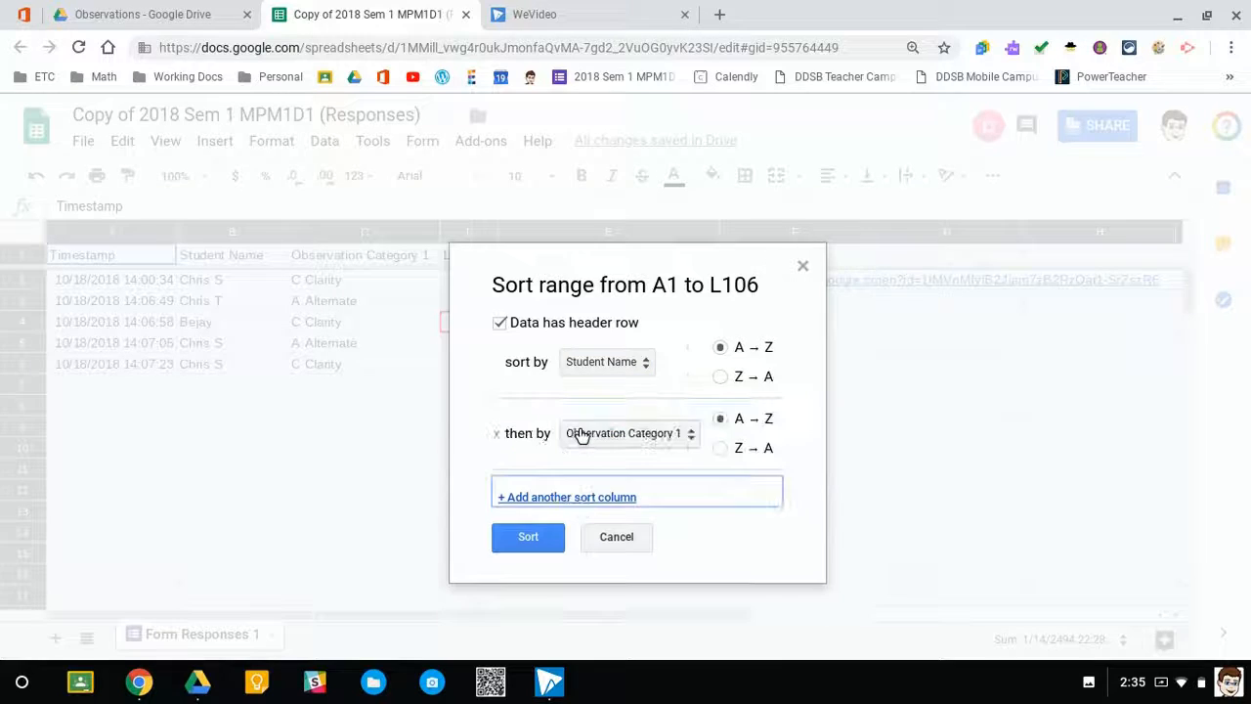
left_click(693, 440)
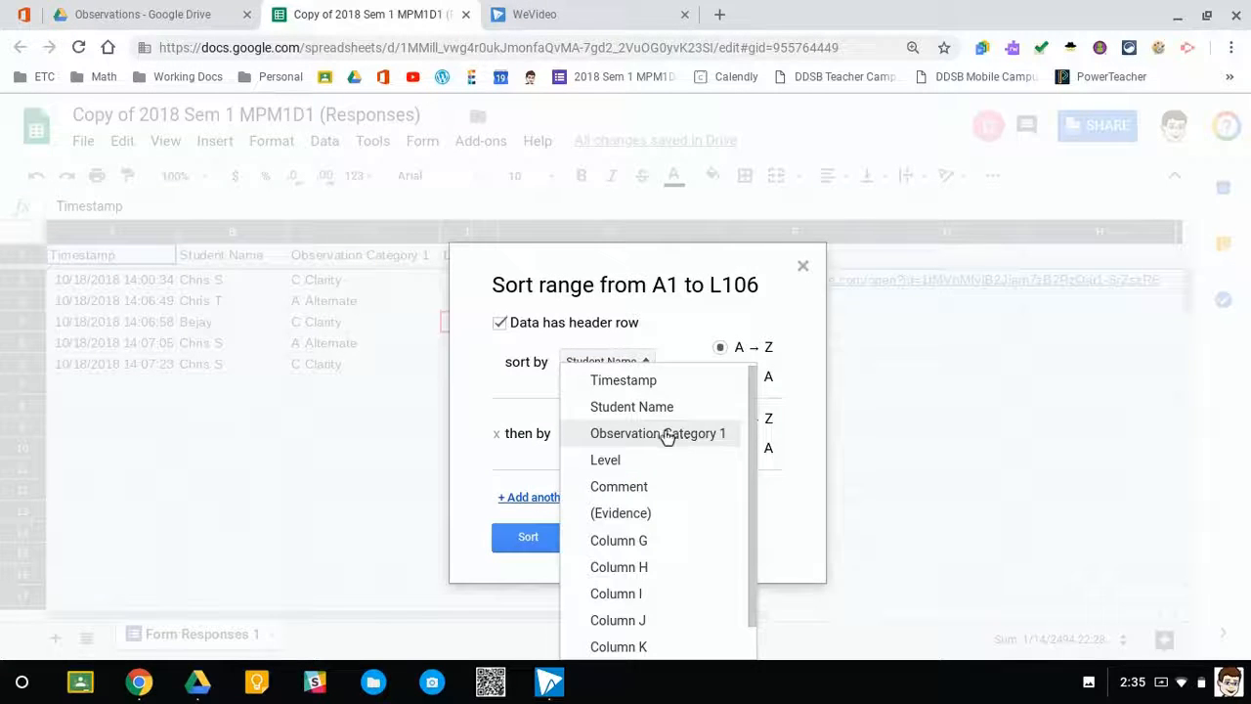
left_click(661, 438)
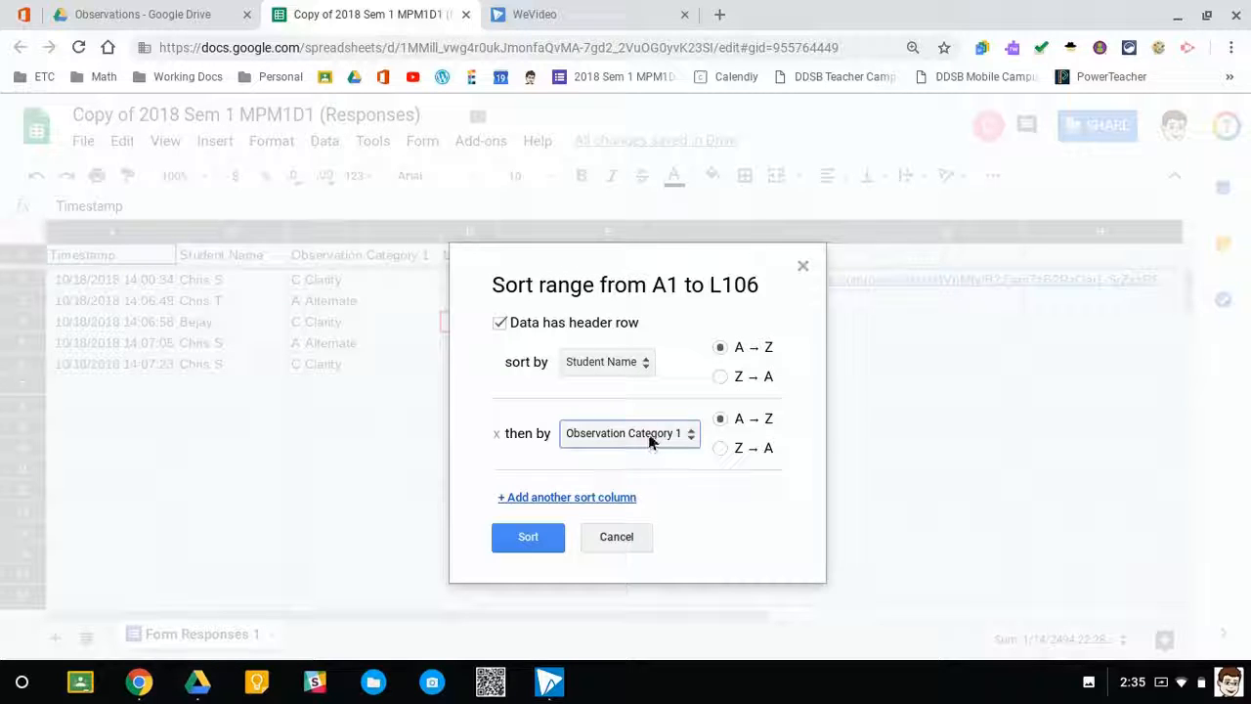
left_click(585, 498)
left_click(525, 607)
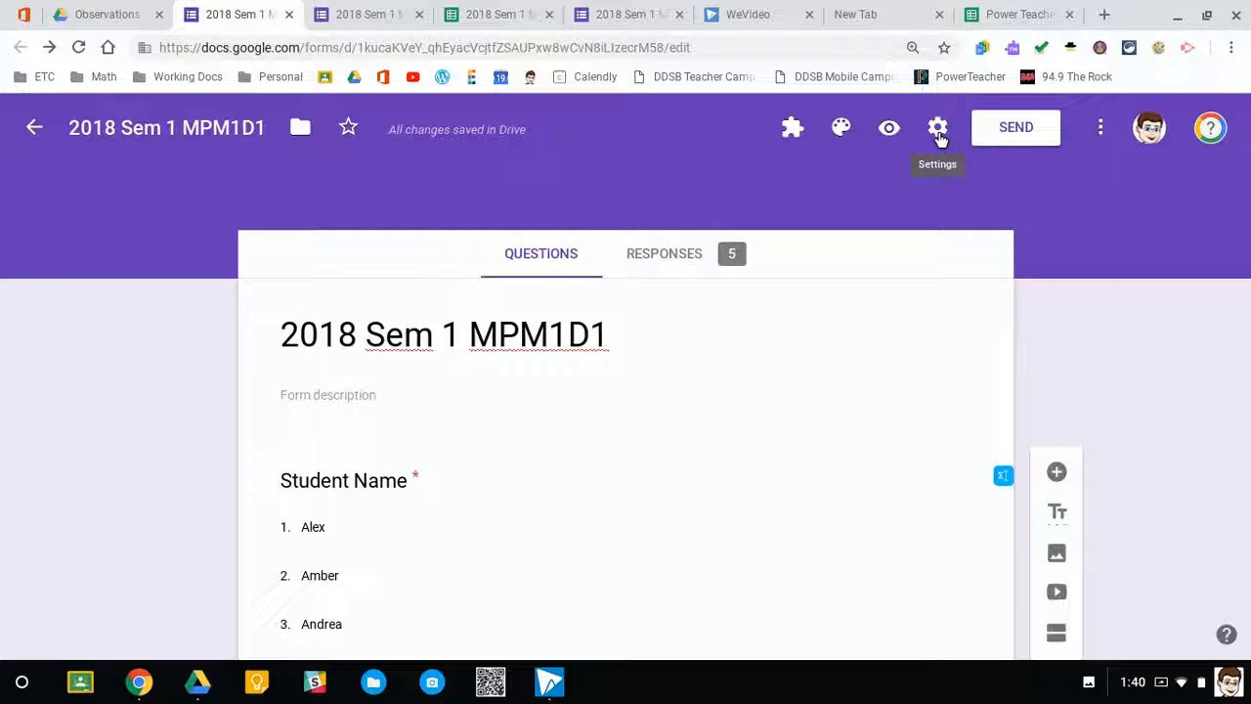
- Change the 2018 Sem 1 MPM1D1 form's theme color to orange
left_click(841, 130)
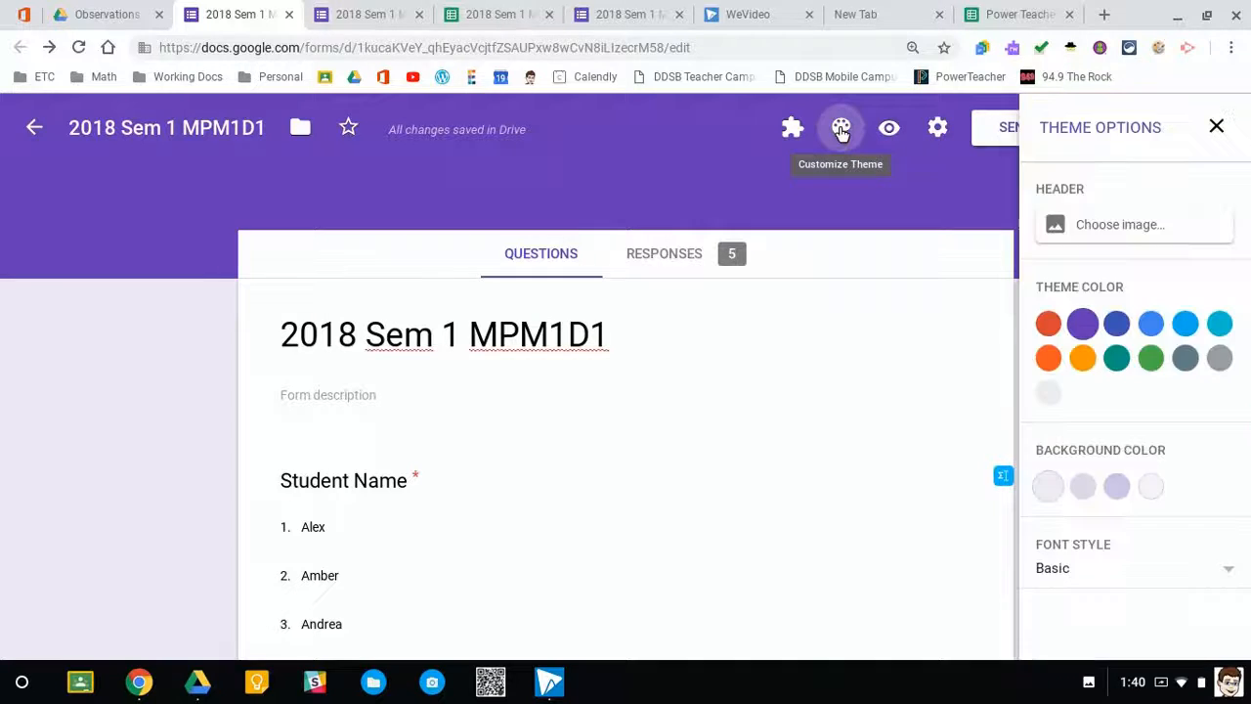
left_click(1082, 358)
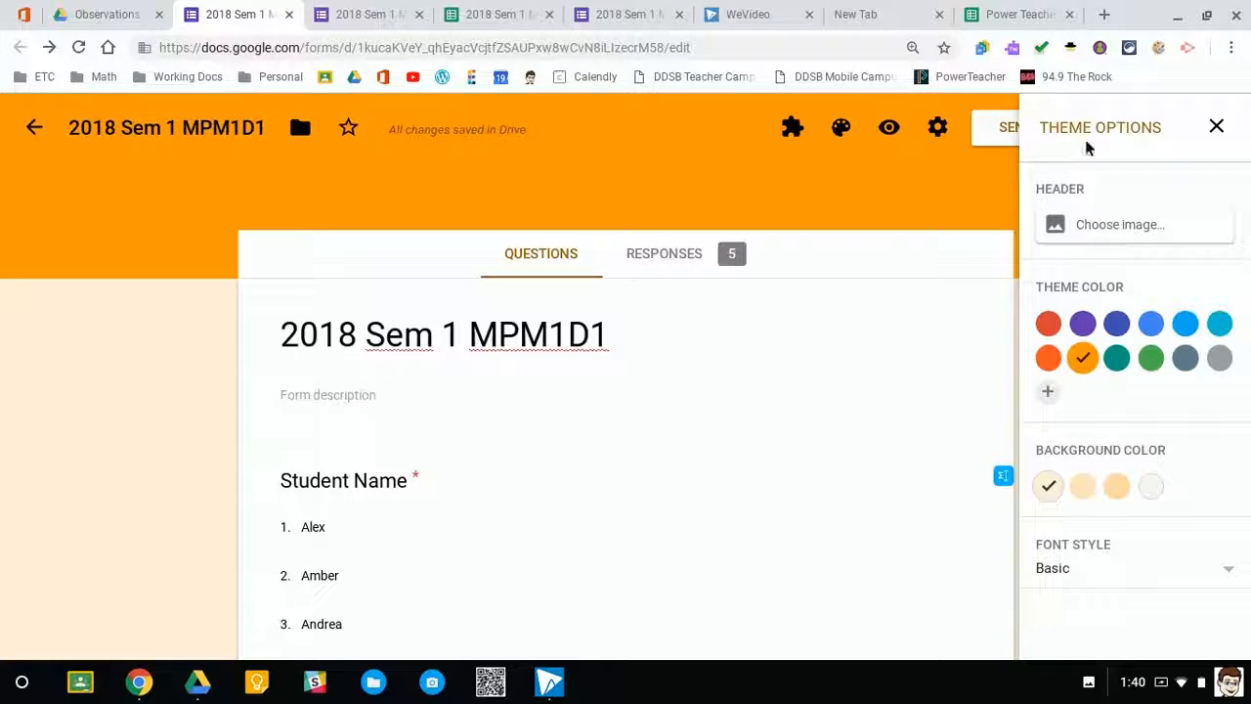
left_click(1216, 126)
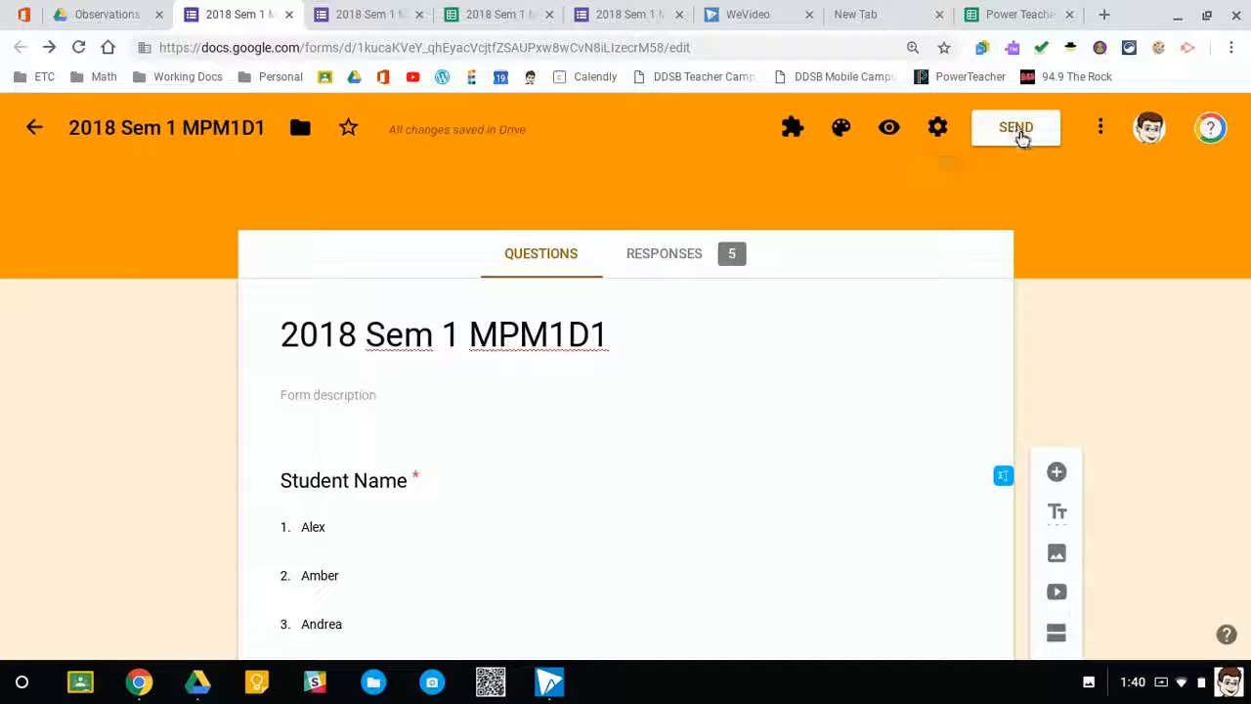
- Generate a shortened URL for sending the form and copy it
left_click(1016, 128)
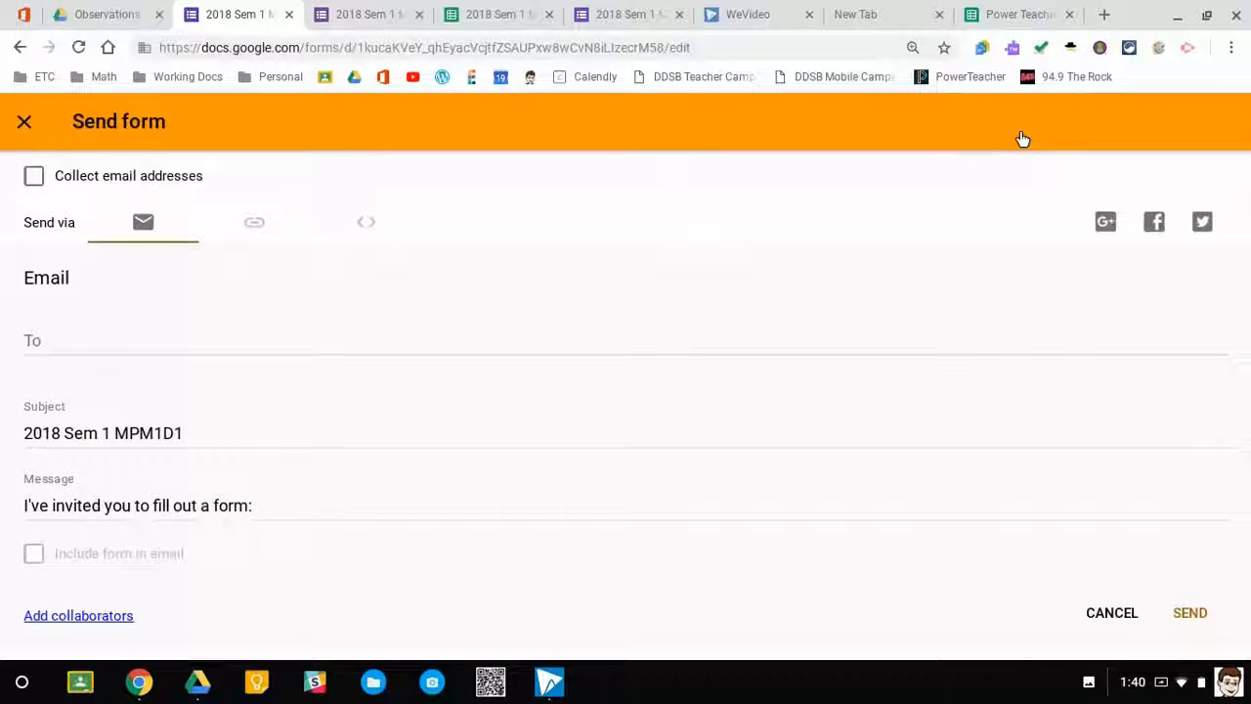
left_click(254, 223)
left_click(237, 318)
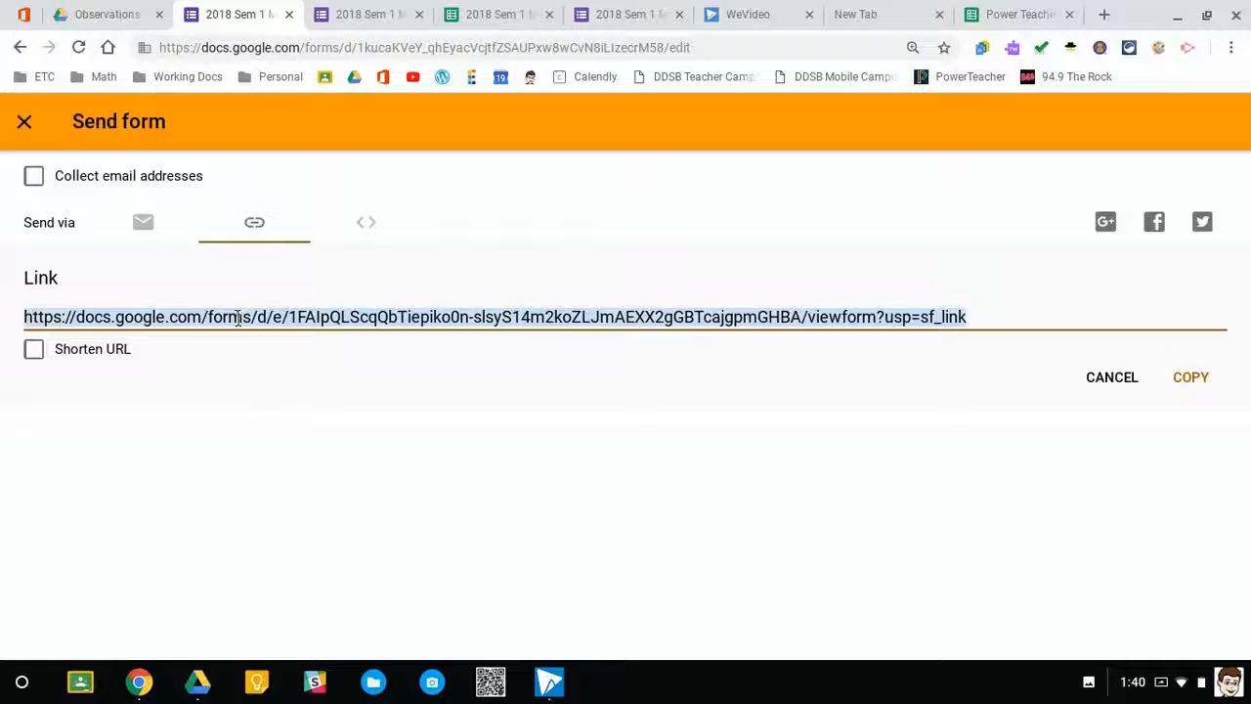
left_click(34, 352)
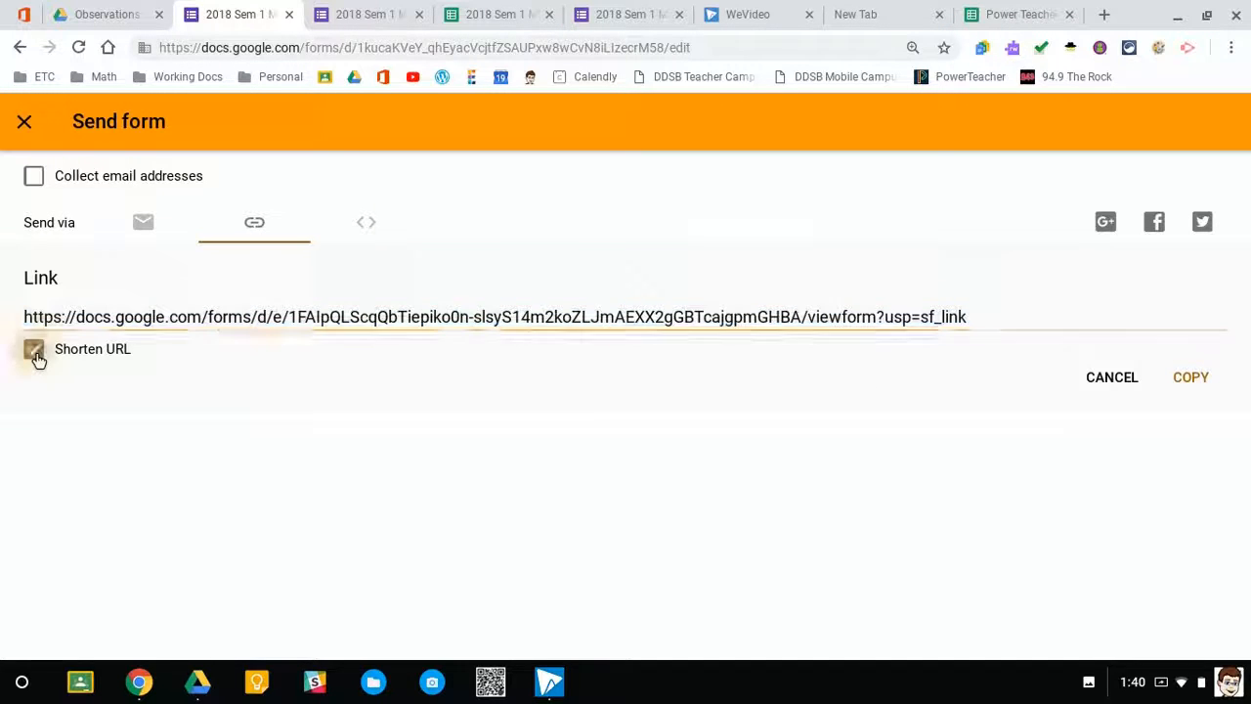
left_click(358, 382)
left_click(345, 319)
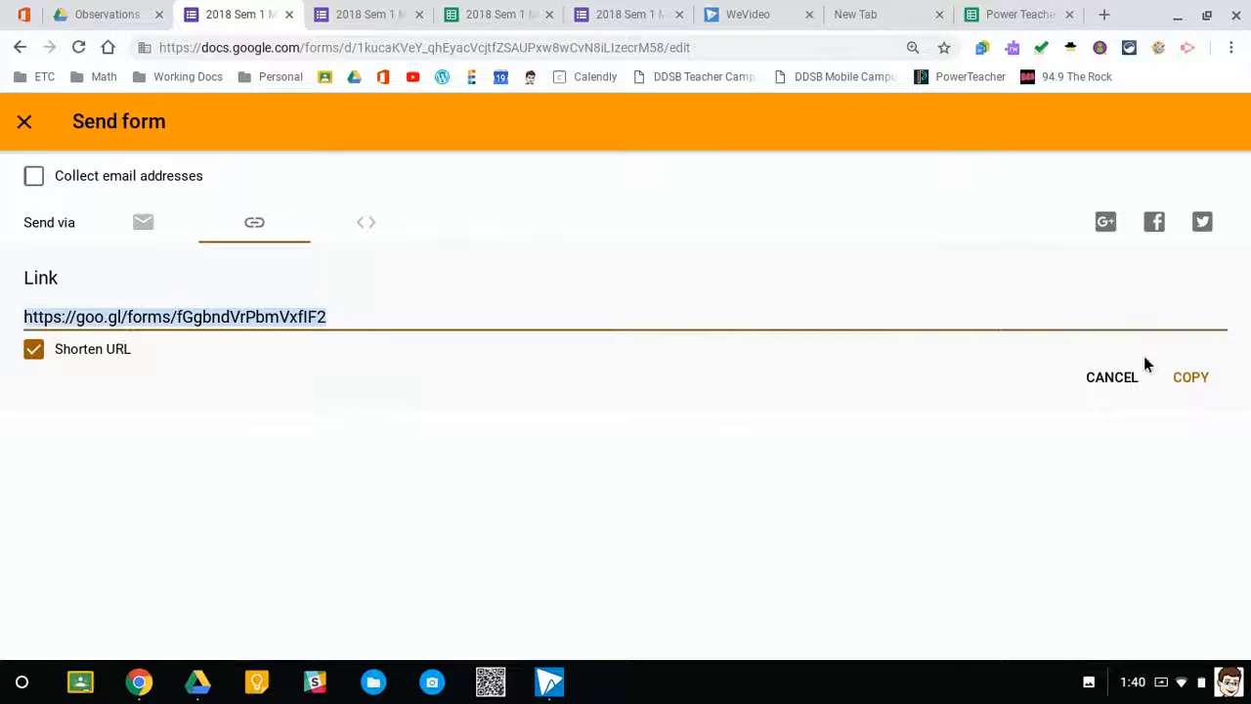
left_click(1193, 378)
- Open the copied form link in a new browser tab and save the live form to the bookmarks bar
left_click(1103, 14)
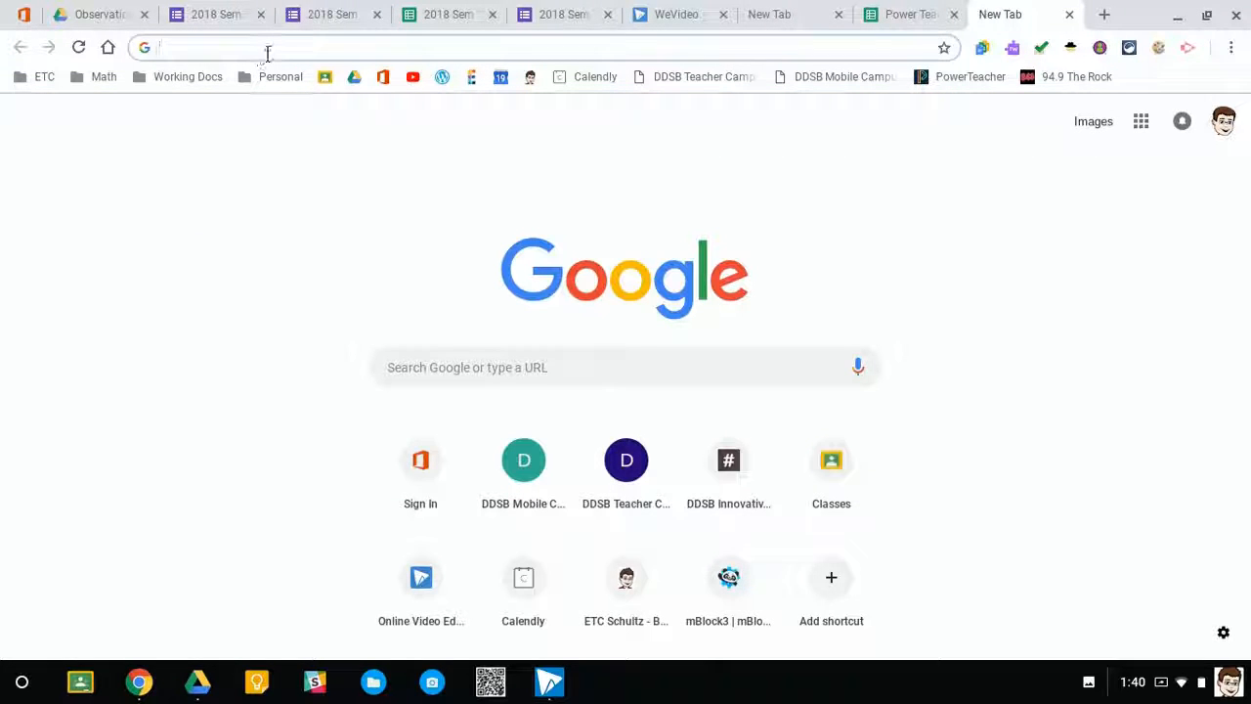
key("ctrl+v")
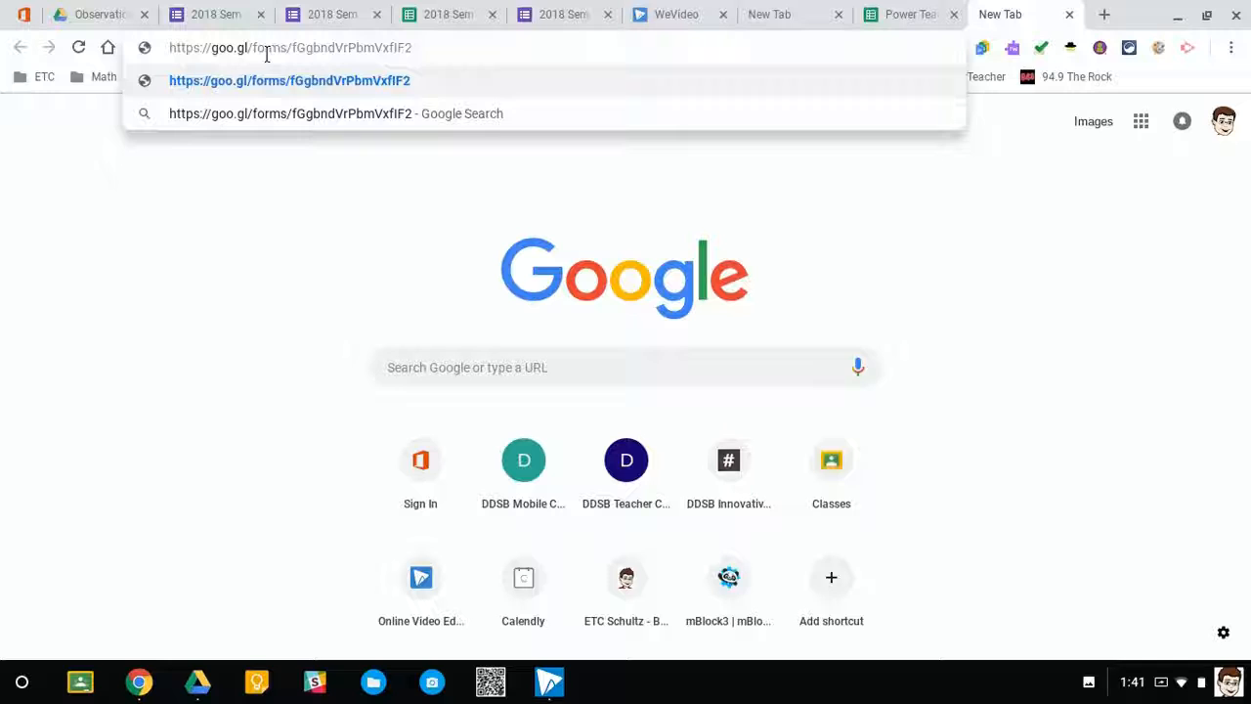
key("Return")
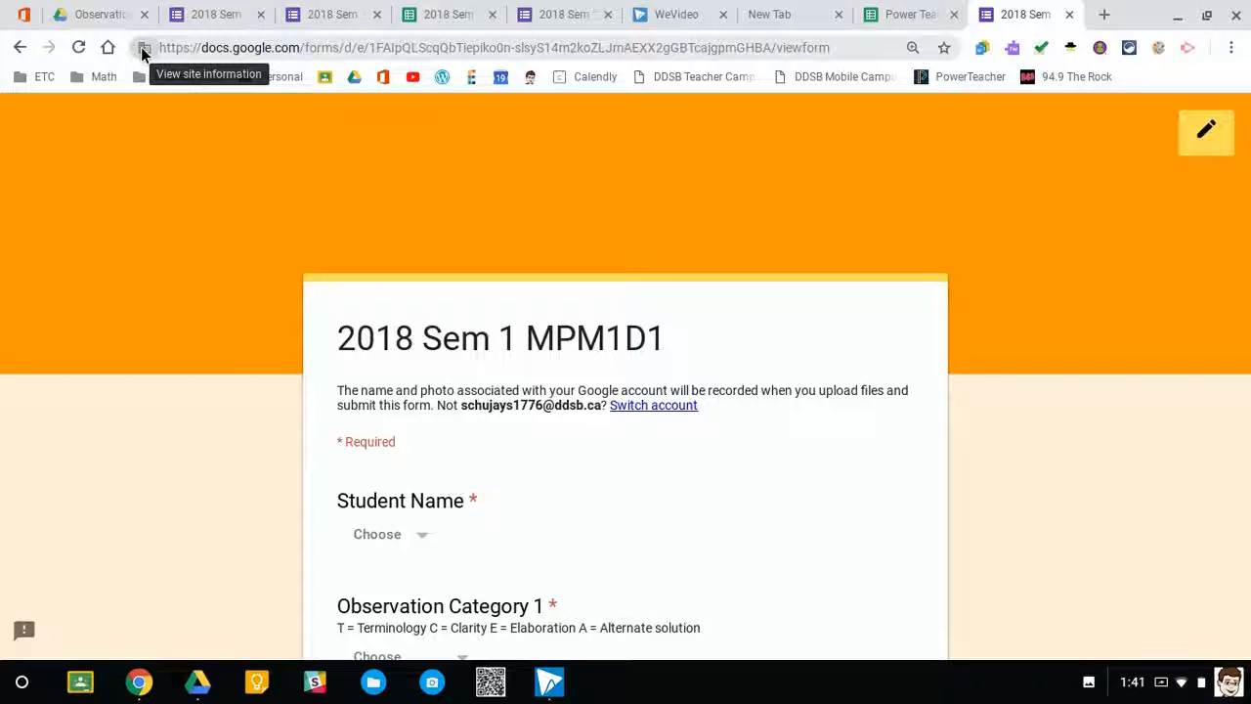
mouse_move(141, 51)
left_mouse_down()
mouse_move(467, 68)
mouse_move(571, 88)
left_mouse_up()
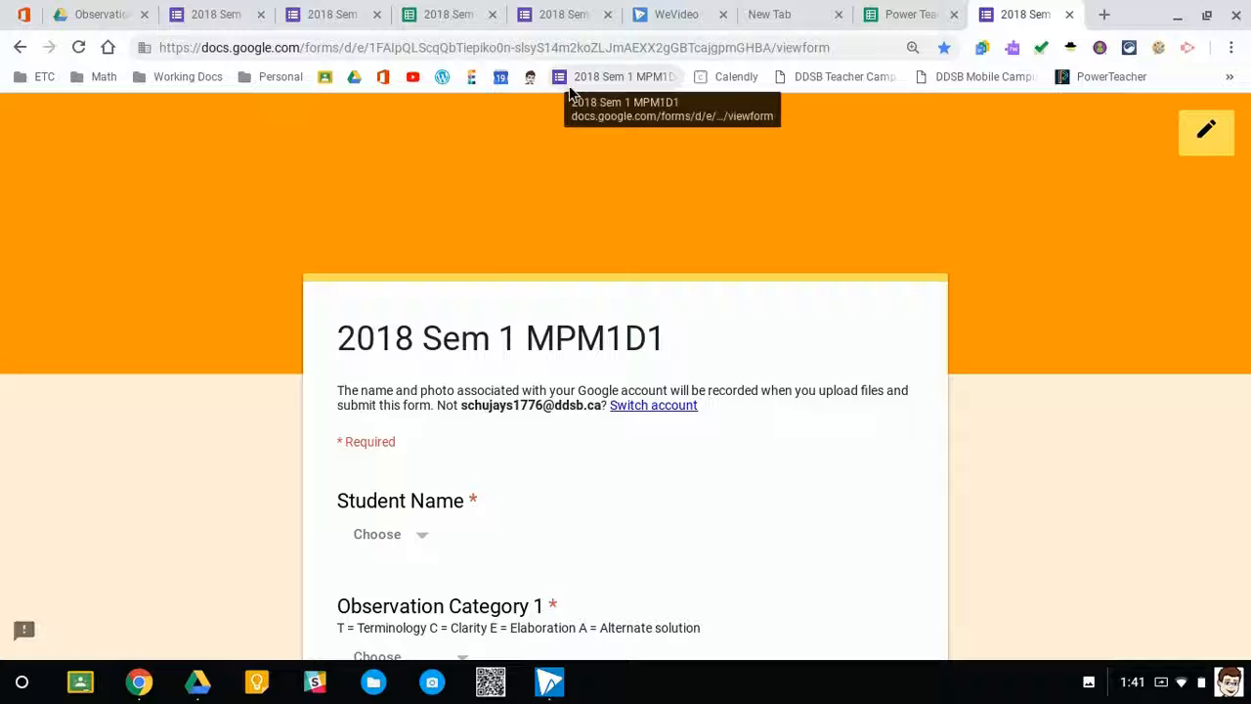
- Test the 2018 Sem 1 MPM1D1 bookmark by opening the form from it in another new tab
left_click(1104, 16)
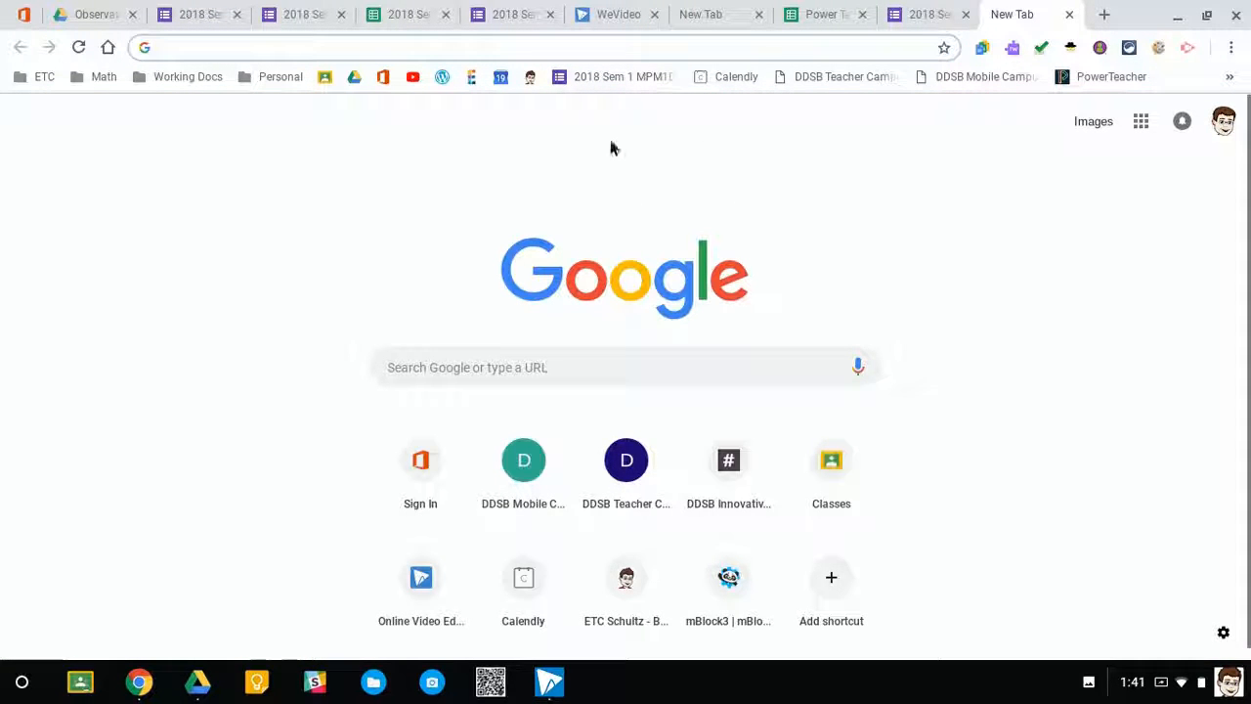
left_click(561, 82)
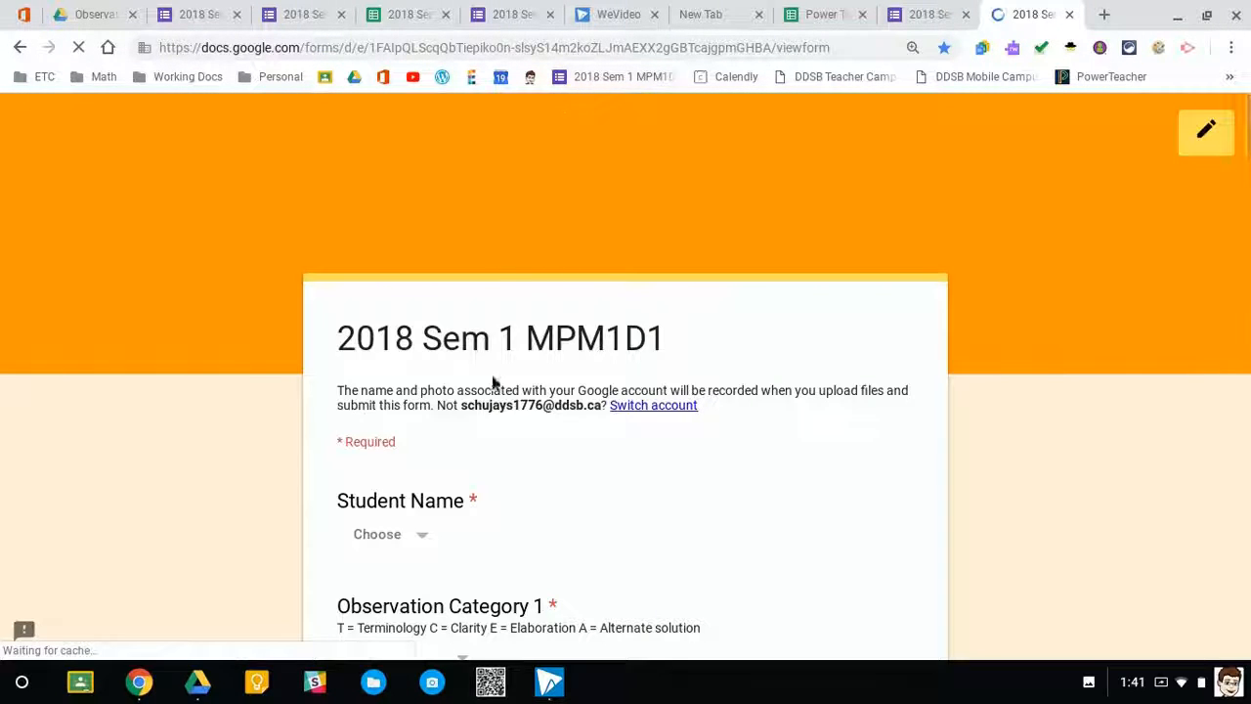
scroll(492, 382, "down", 4)
scroll(506, 408, "up", 4)
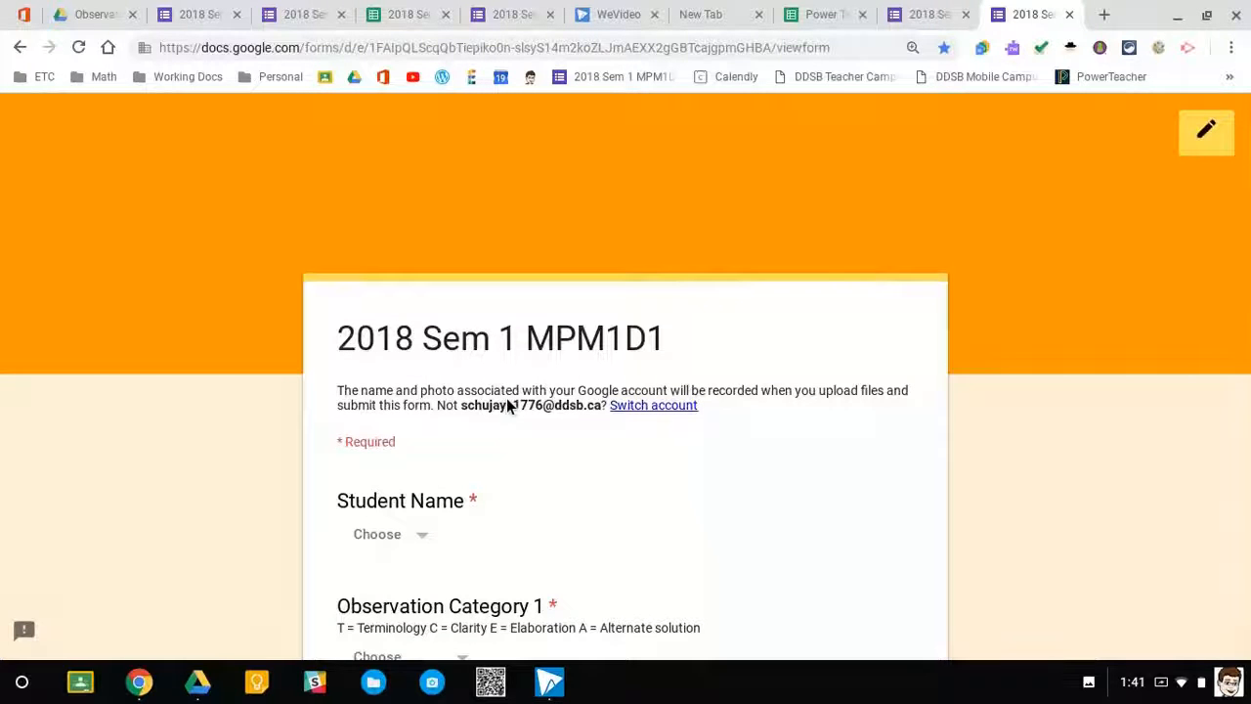
- Take the browser window out of its maximized state, widen it, and maximize it again
left_click(1207, 17)
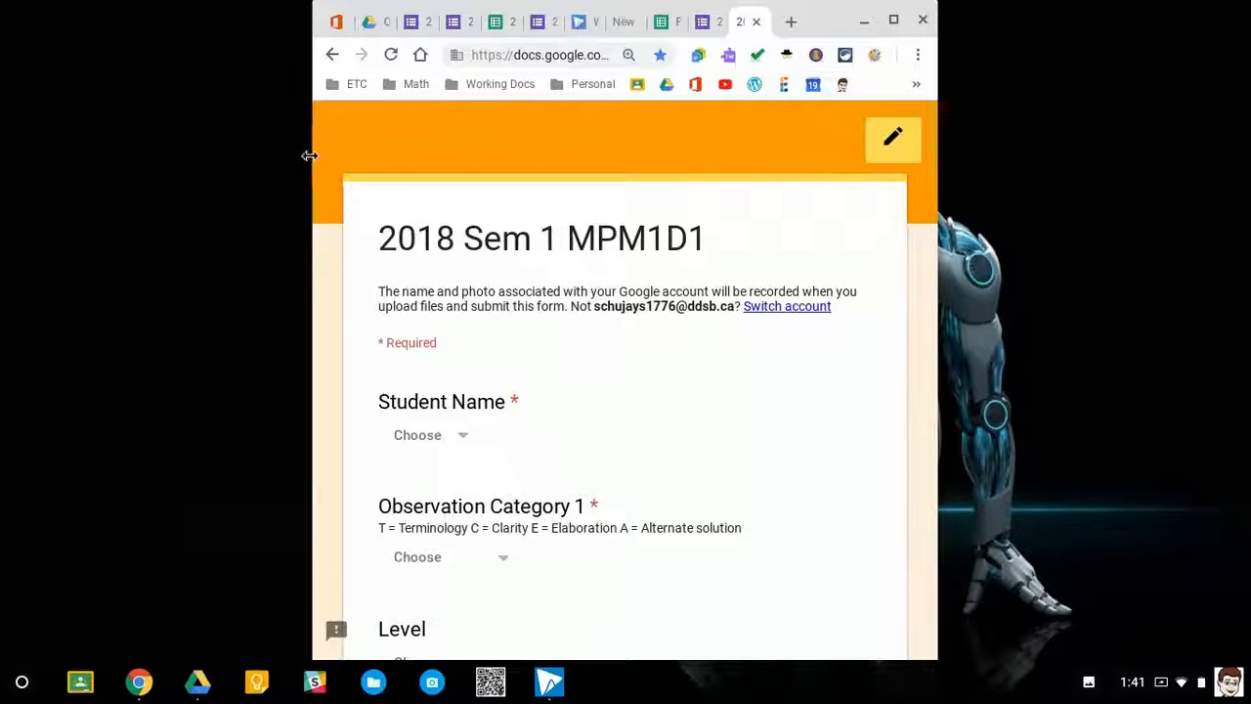
left_click_drag(312, 157, 95, 151)
mouse_move(659, 88)
left_mouse_down()
mouse_move(860, 168)
mouse_move(968, 246)
mouse_move(1044, 220)
mouse_move(1051, 187)
mouse_move(756, 198)
mouse_move(650, 98)
mouse_move(653, 84)
left_mouse_up()
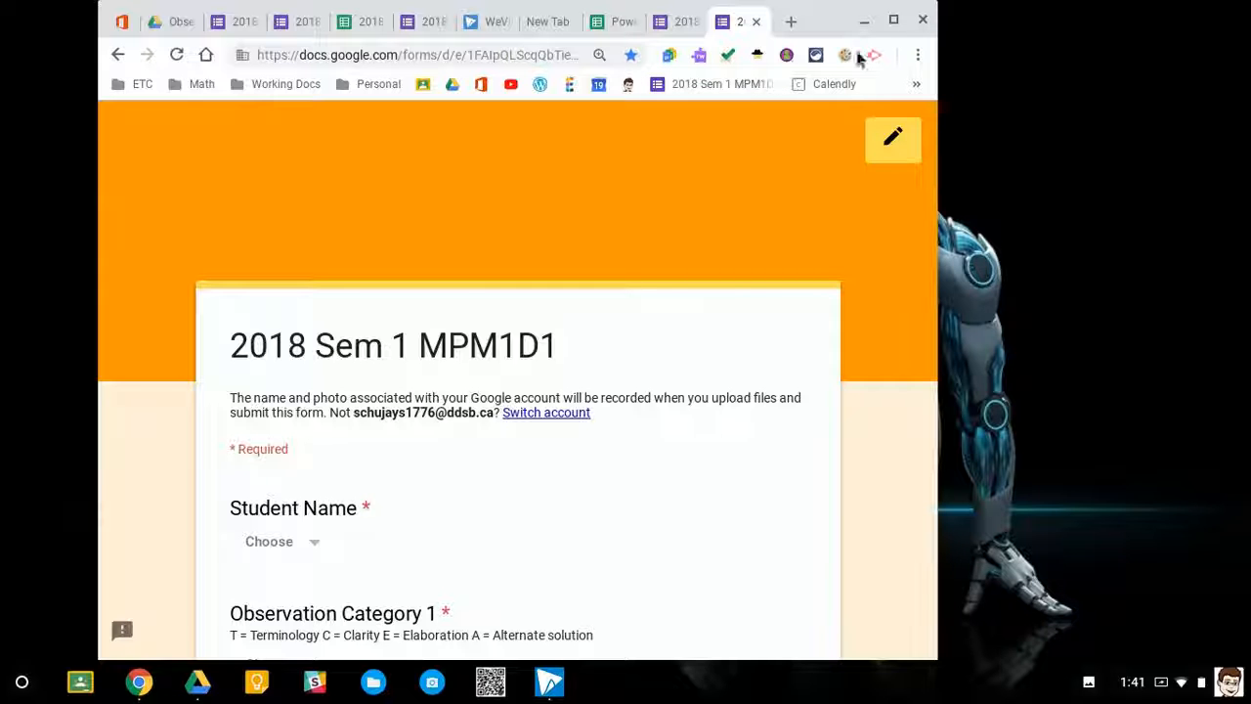
left_click(895, 21)
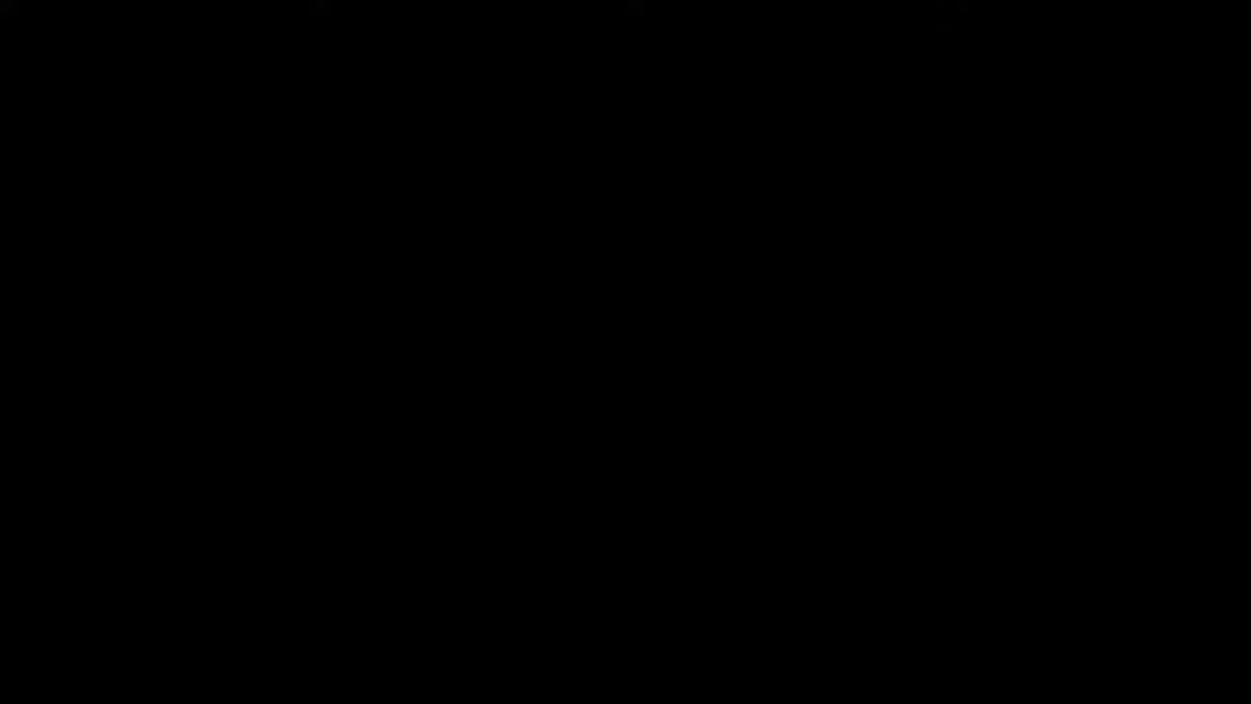